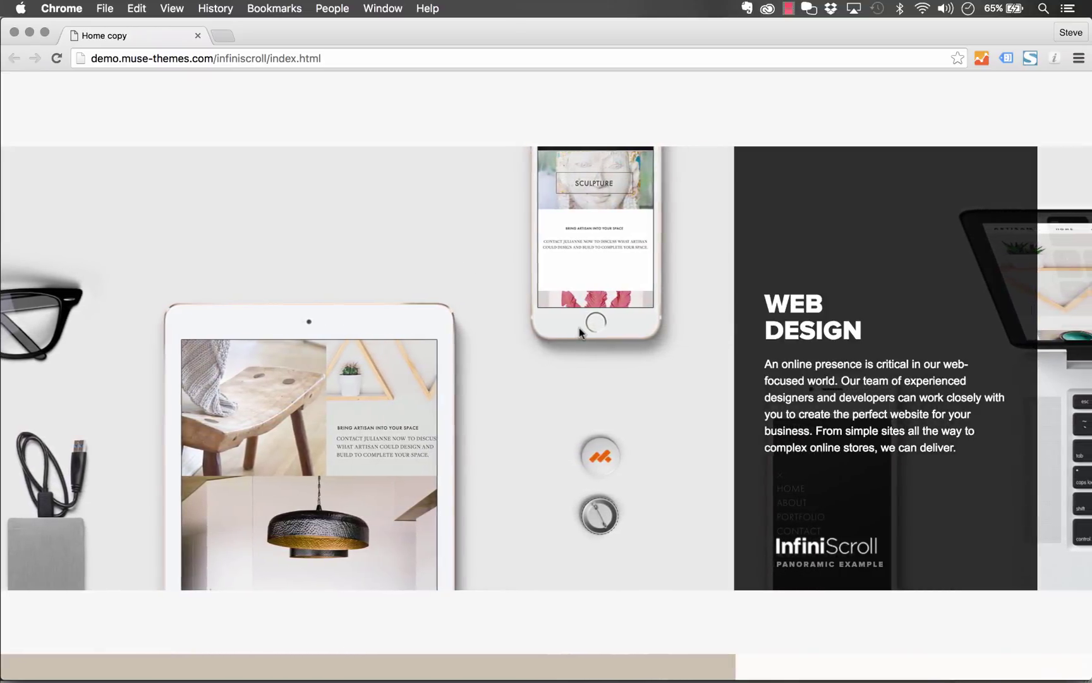
# Step: Scroll down through the InfiniScroll demo page in Chrome
pyautogui.scroll(-10, 580, 329)
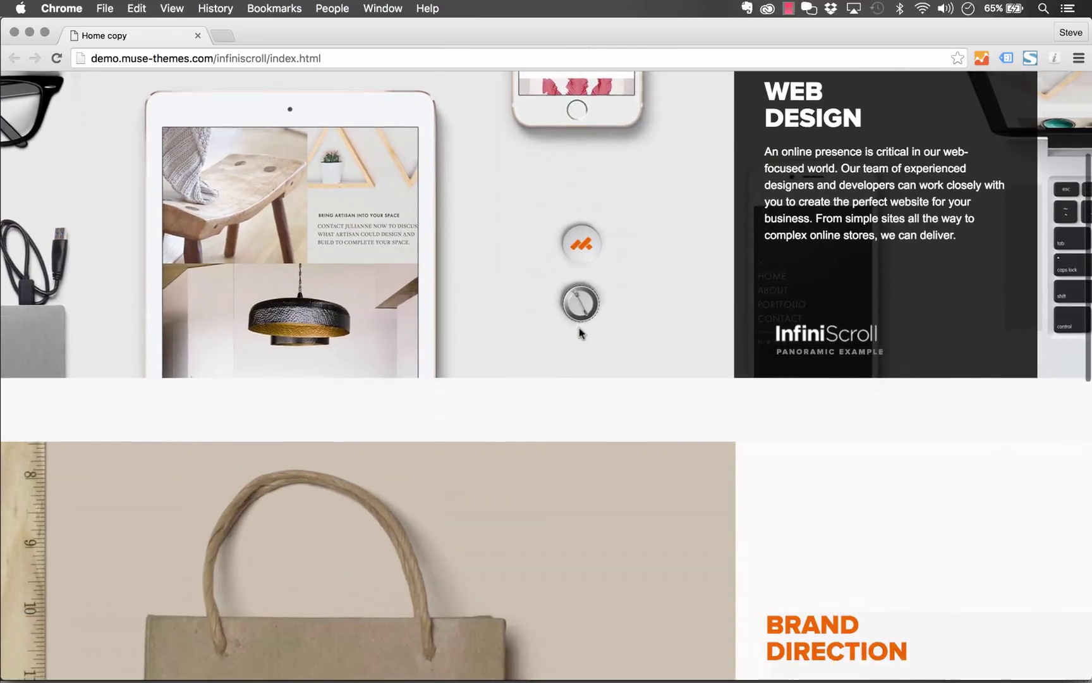
pyautogui.scroll(-8, 580, 328)
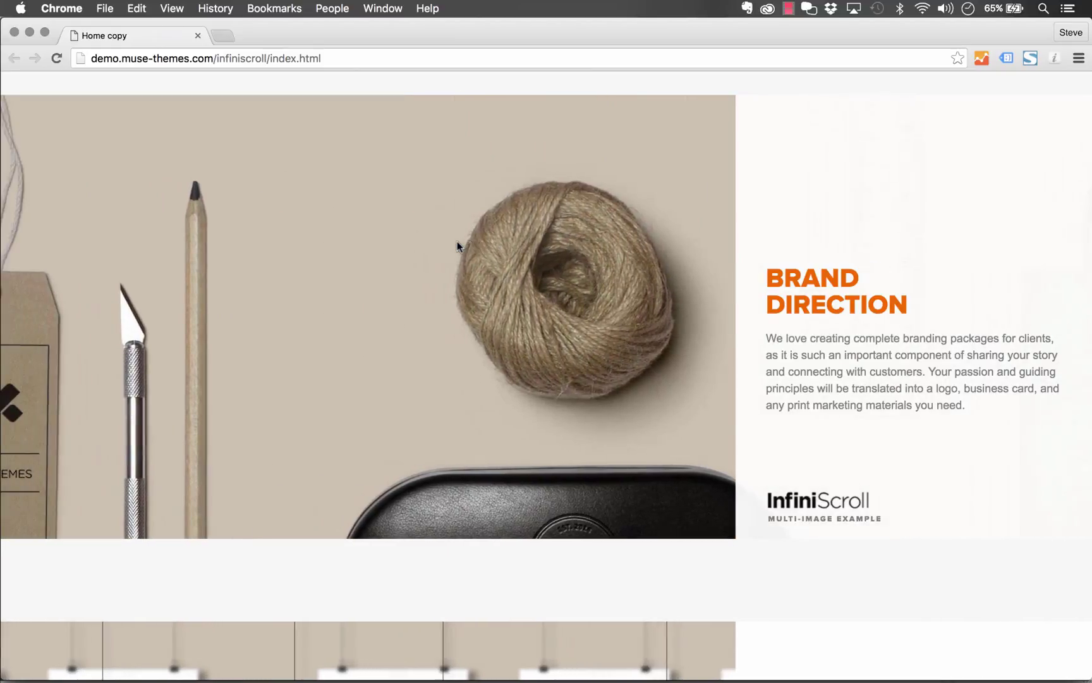
pyautogui.scroll(-5, 458, 245)
pyautogui.scroll(-9, 457, 245)
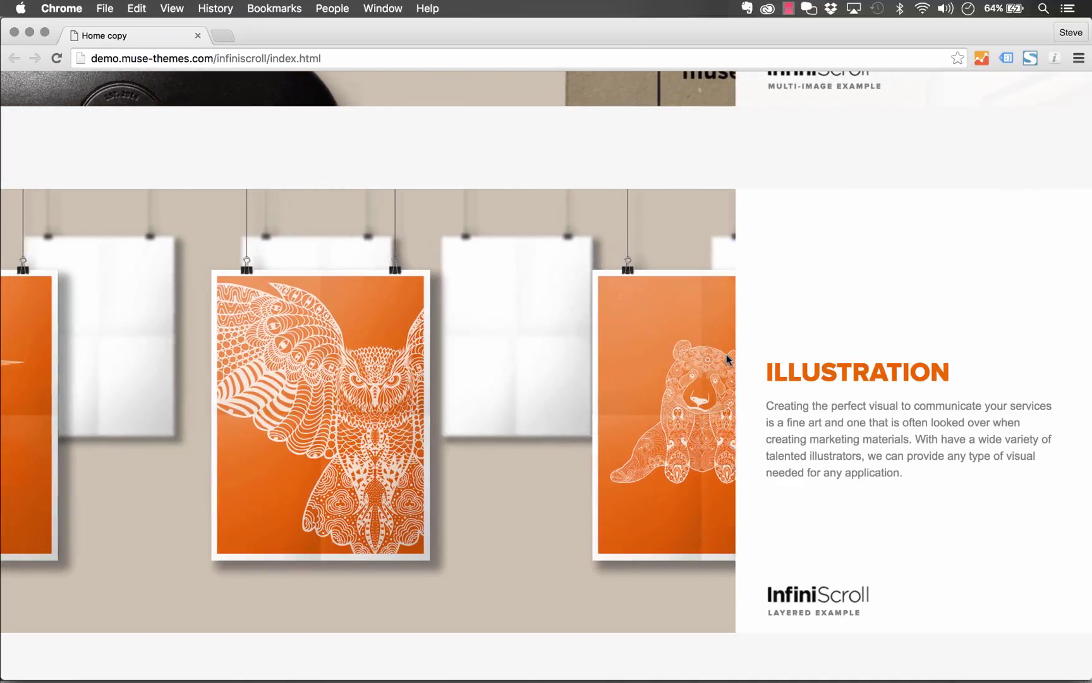
pyautogui.scroll(-10, 726, 358)
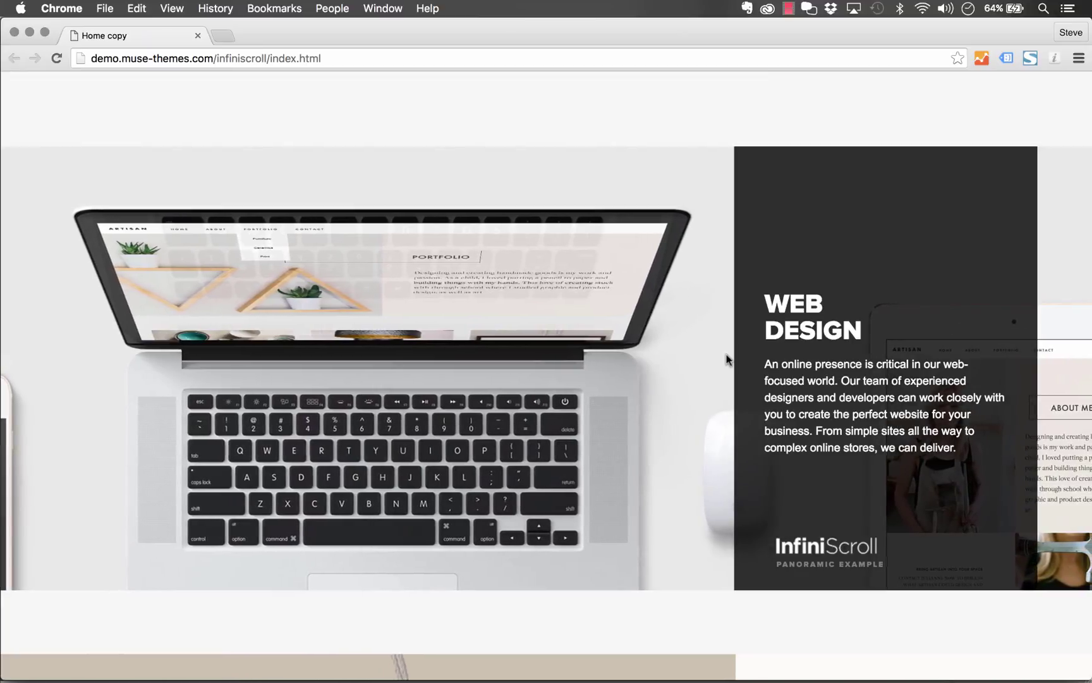
# Step: In Muse, drag the Infiniscroll library item onto the Home page, nudged down and right
pyautogui.moveTo(379, 671)
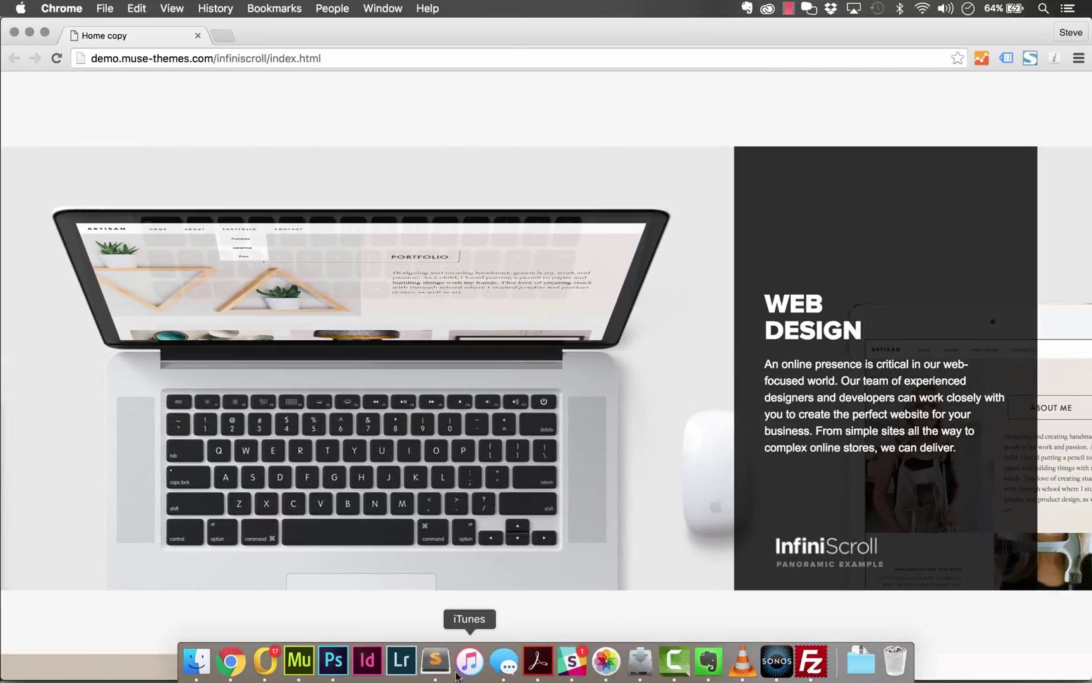
pyautogui.click(299, 660)
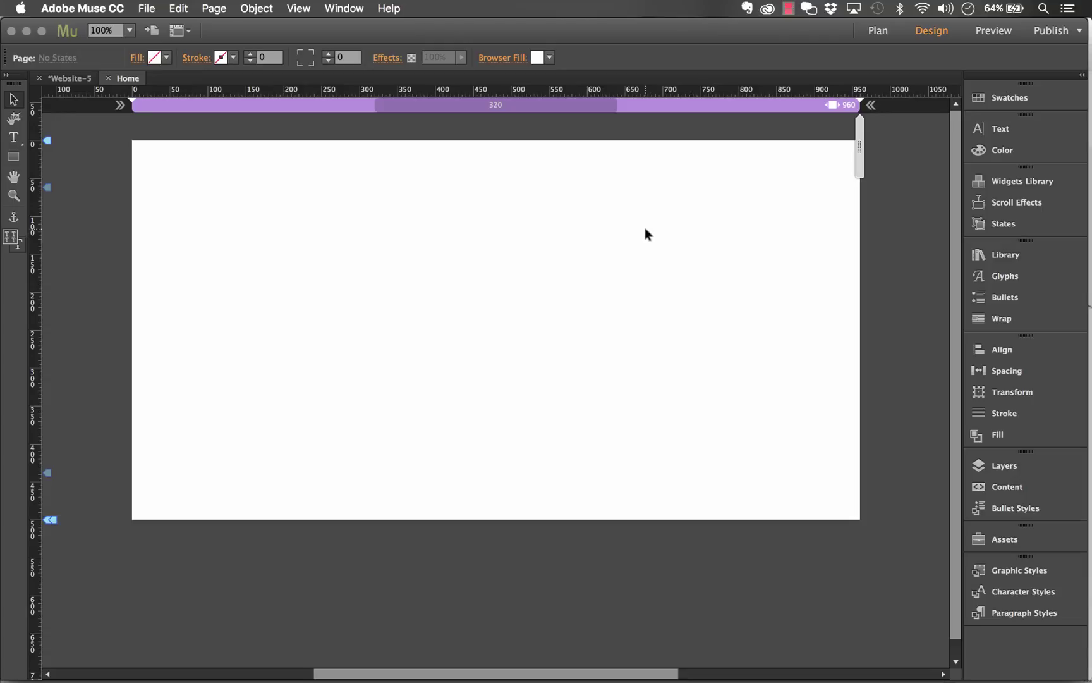
pyautogui.click(998, 258)
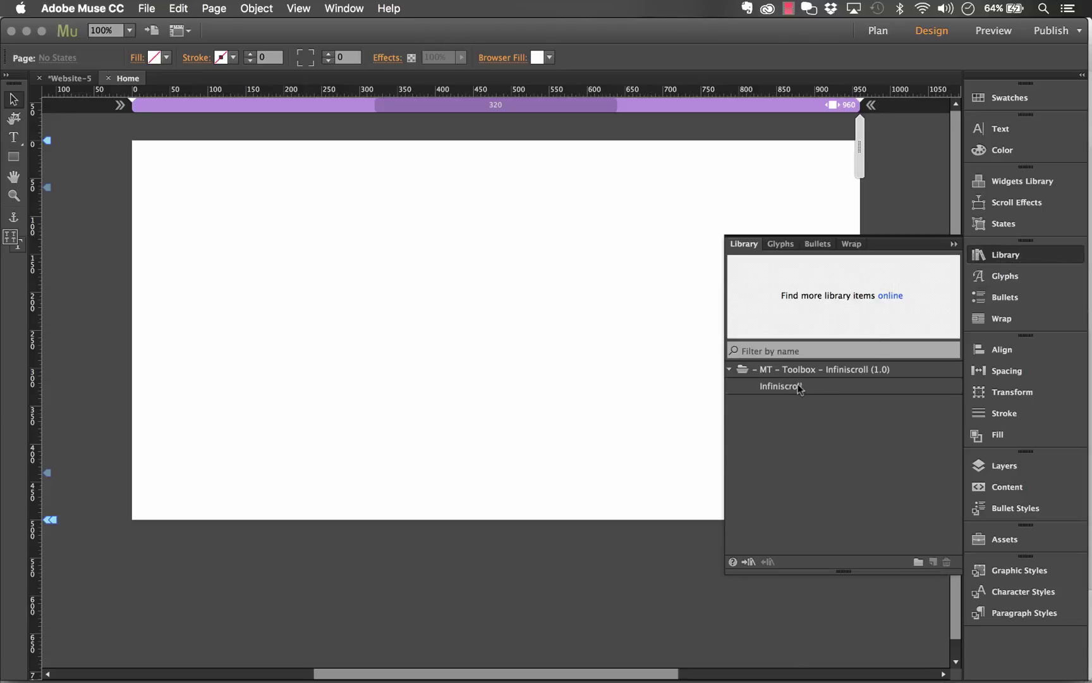
pyautogui.click(776, 388)
pyautogui.moveTo(776, 390); pyautogui.dragTo(139, 177)
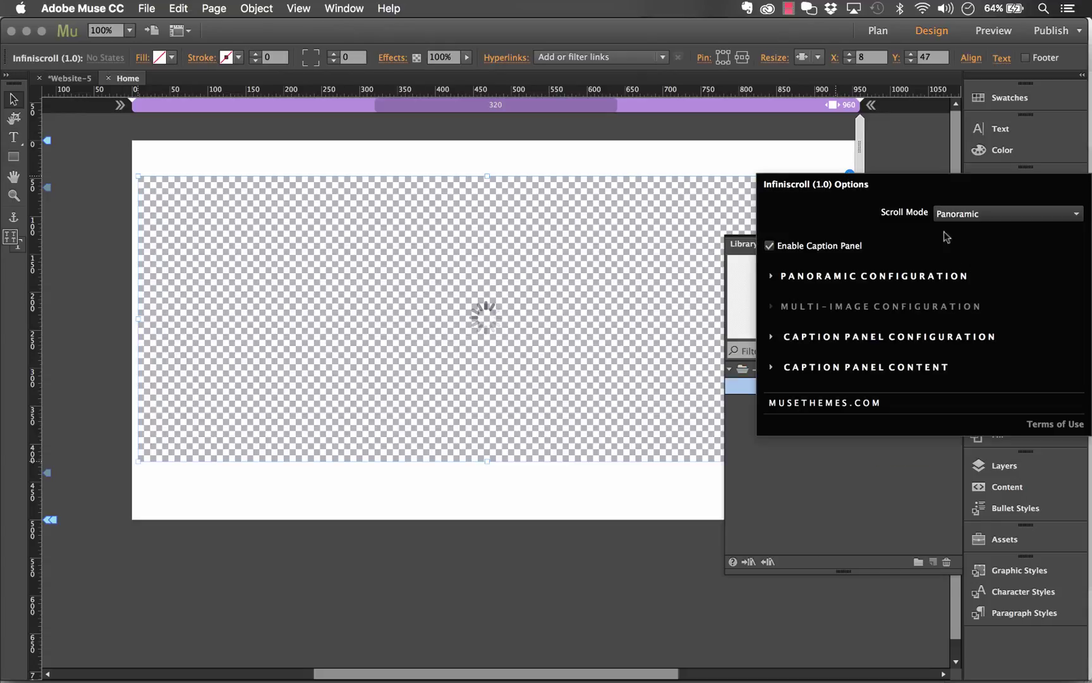
pyautogui.click(896, 151)
pyautogui.moveTo(640, 226); pyautogui.dragTo(648, 245)
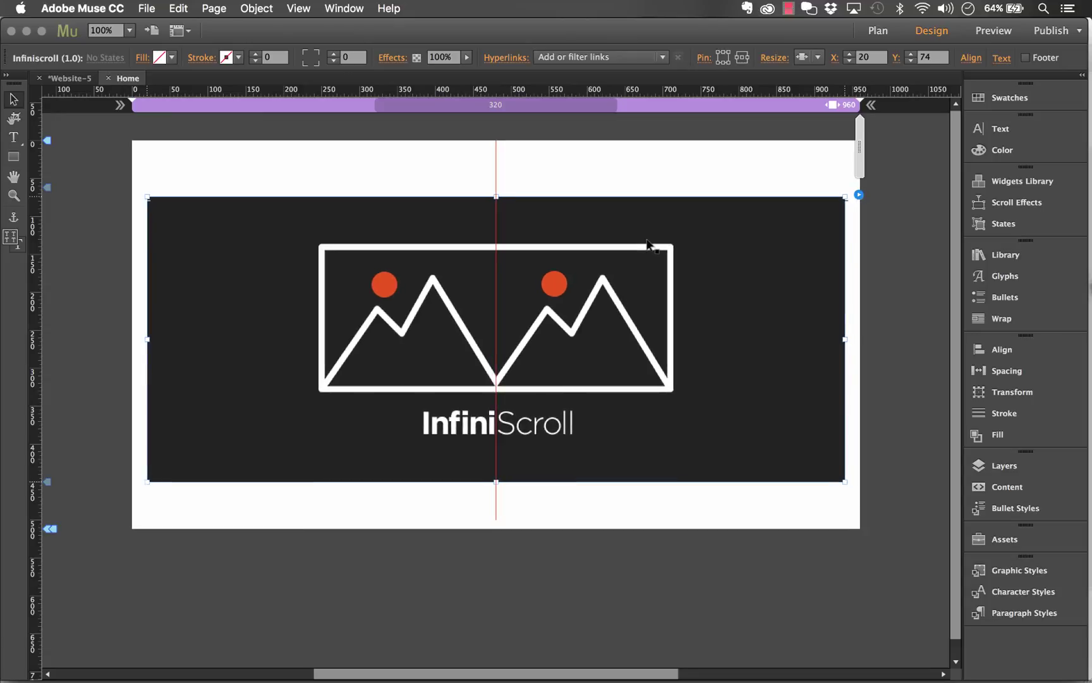
pyautogui.click(859, 196)
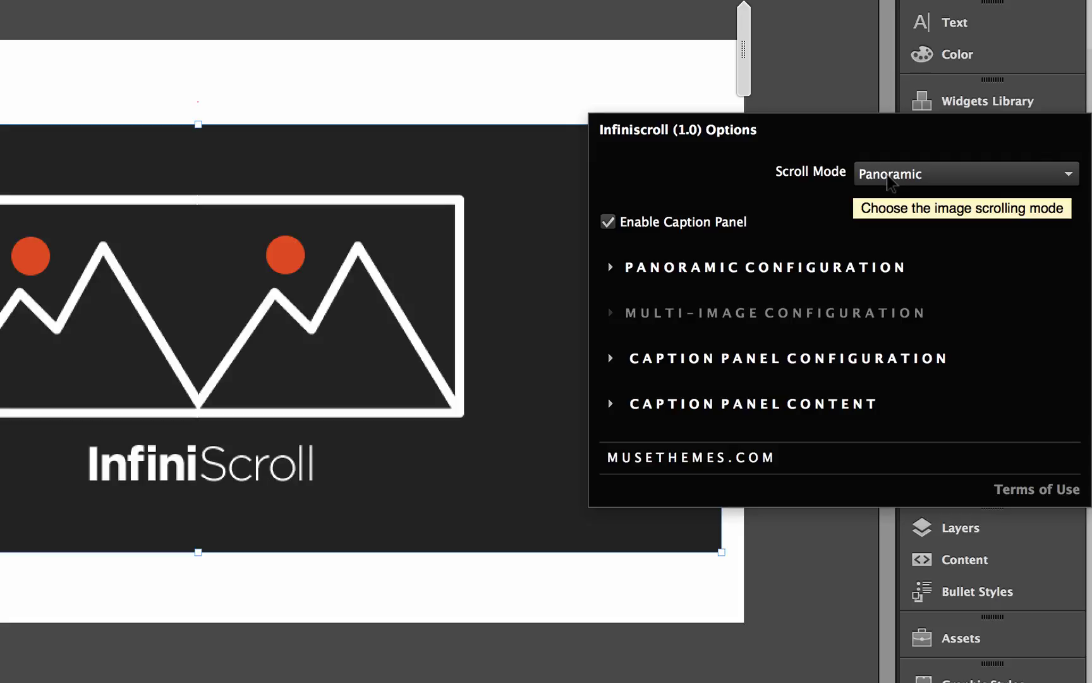
# Step: Try Multi-Image scroll mode, revert to Panoramic, then bring the Chrome demo page forward
pyautogui.click(890, 182)
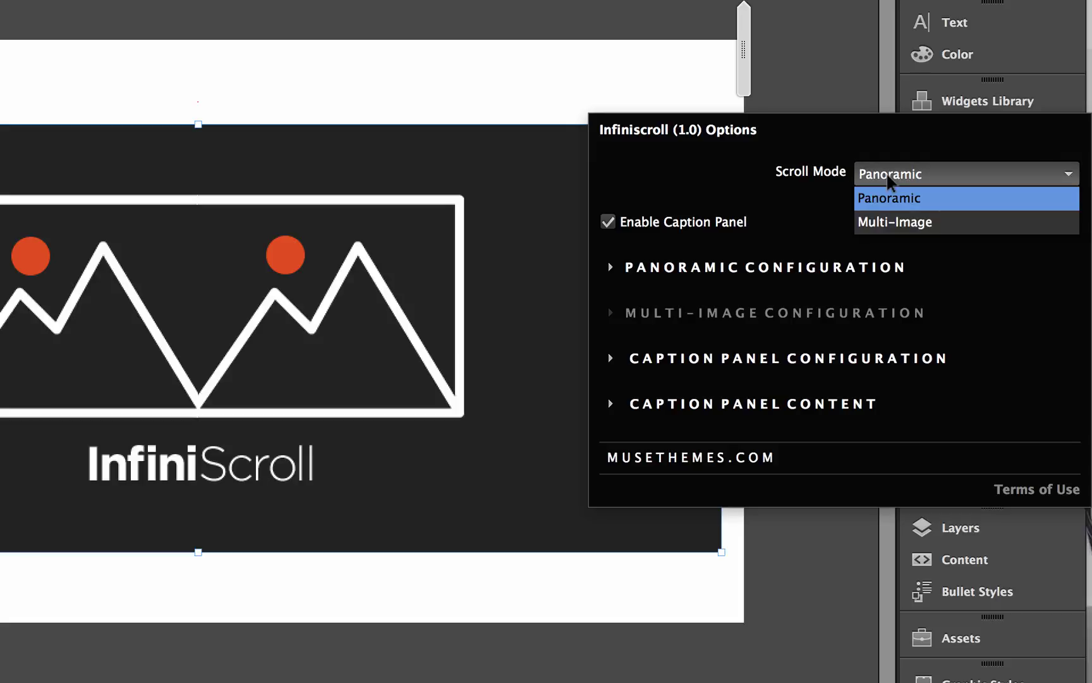
pyautogui.click(908, 222)
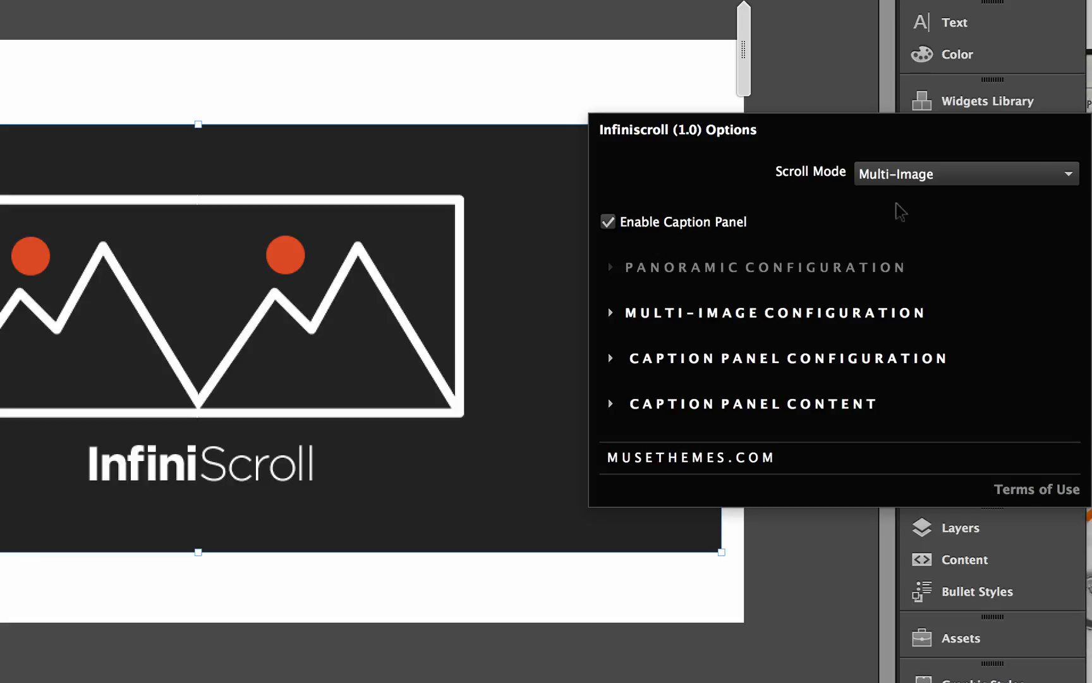
pyautogui.click(898, 175)
pyautogui.click(890, 198)
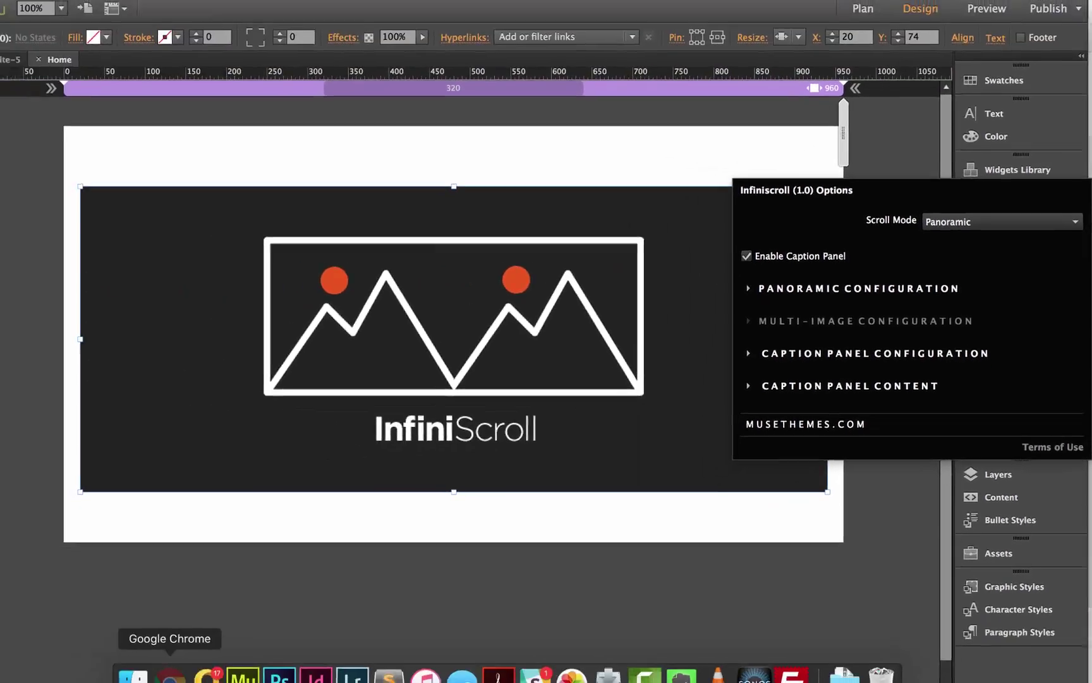
pyautogui.click(171, 664)
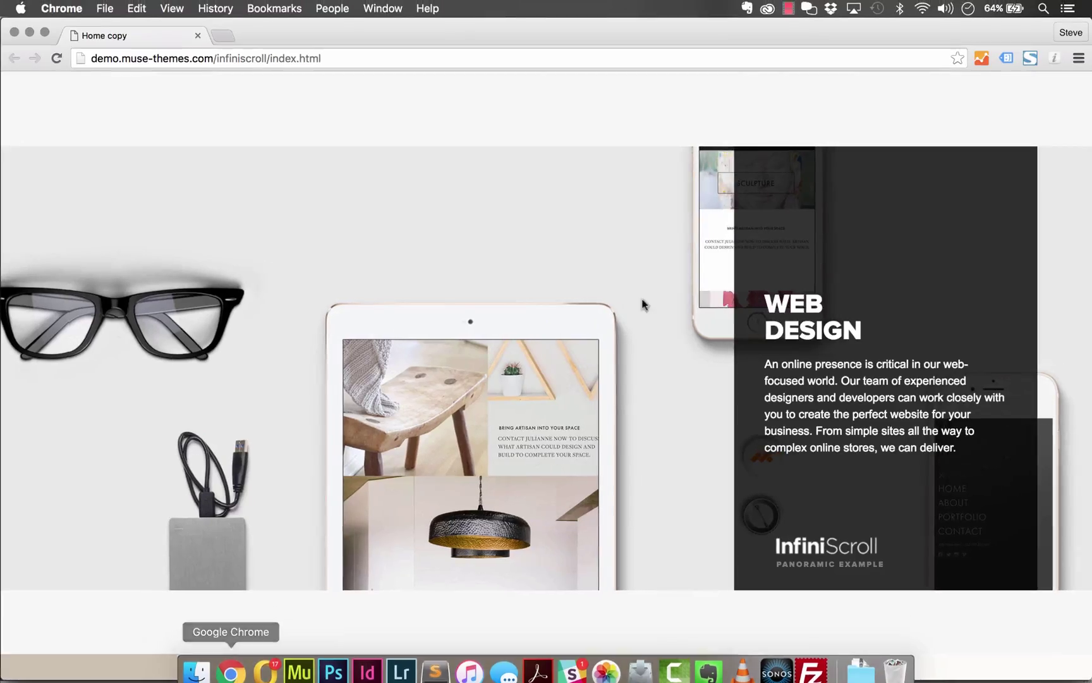
# Step: Scroll the Chrome demo to watch the Web Design panorama, then return to Muse
pyautogui.scroll(-3, 850, 364)
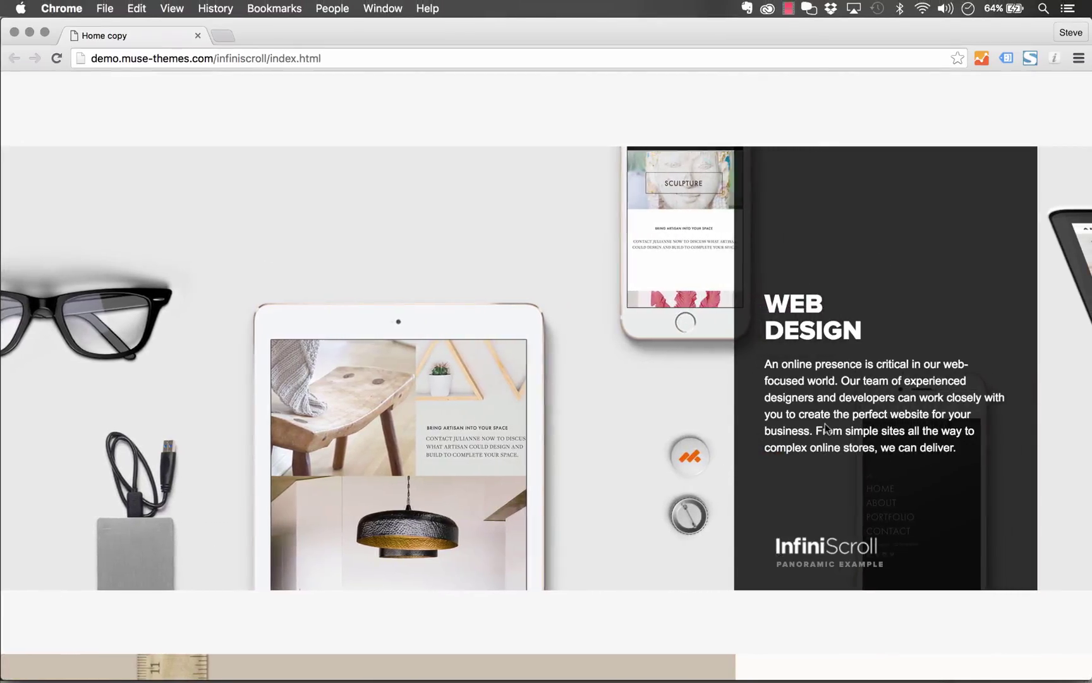
pyautogui.scroll(-2, 826, 426)
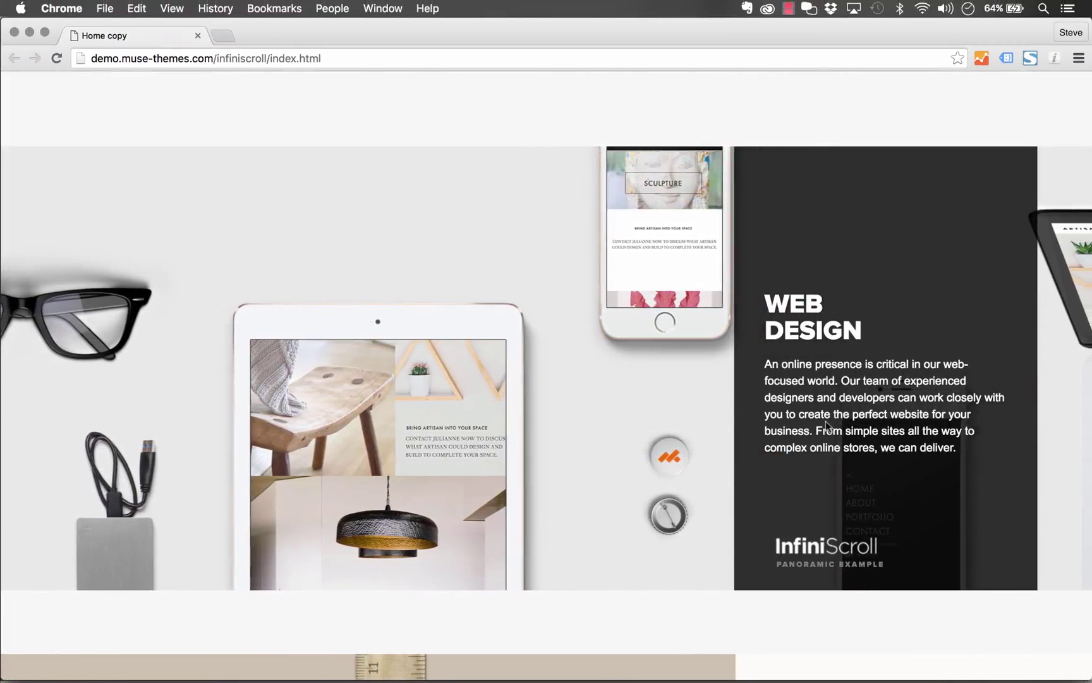
pyautogui.moveTo(438, 661)
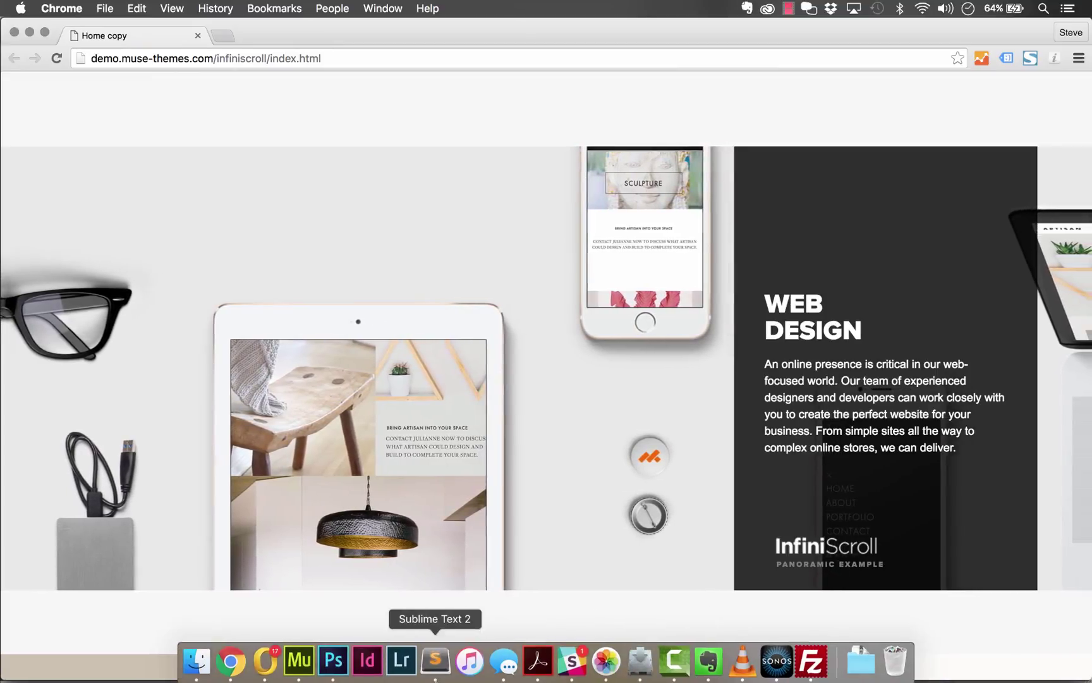
pyautogui.click(298, 664)
# Step: Uncheck Enable Caption Panel and set the panoramic scroll speed to 20 seconds
pyautogui.click(859, 196)
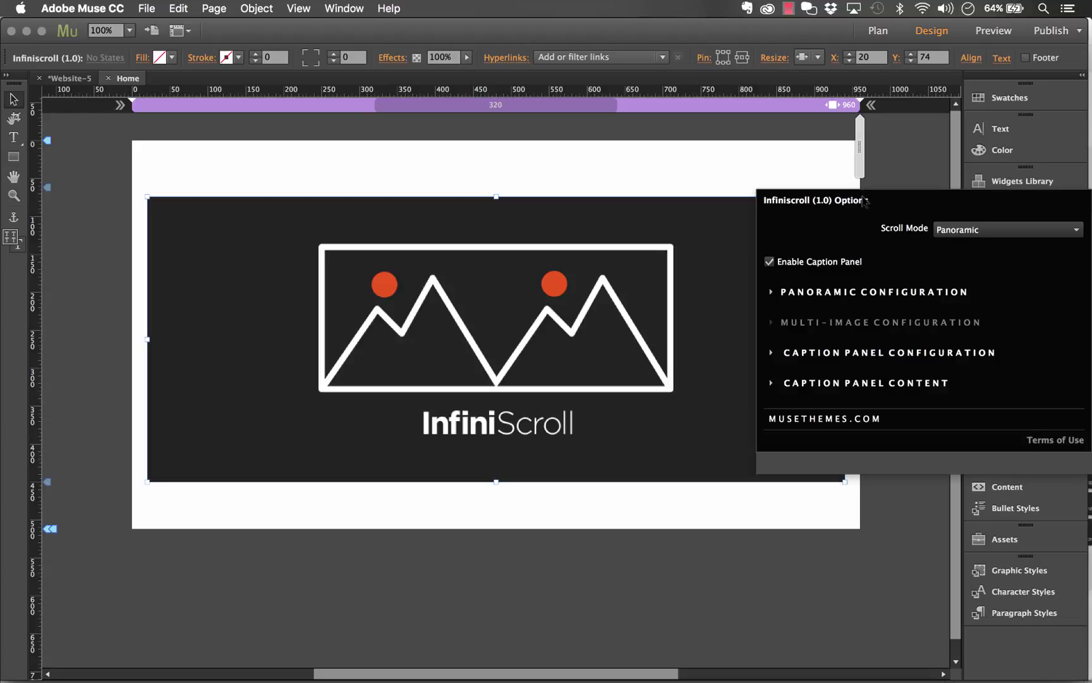
pyautogui.click(769, 262)
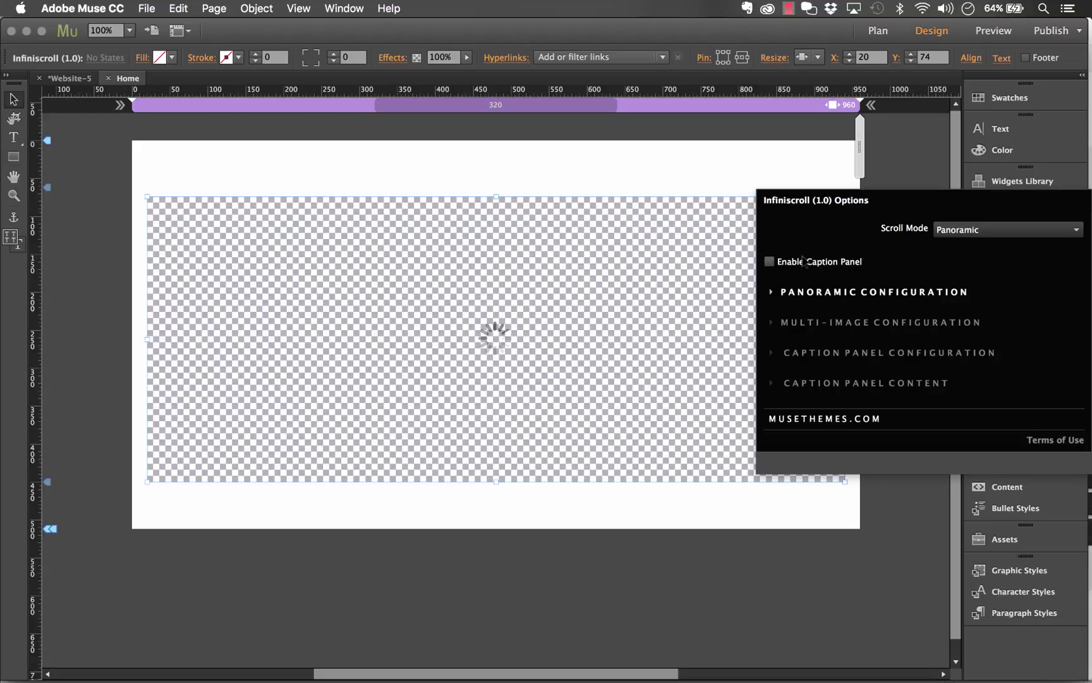
pyautogui.click(800, 293)
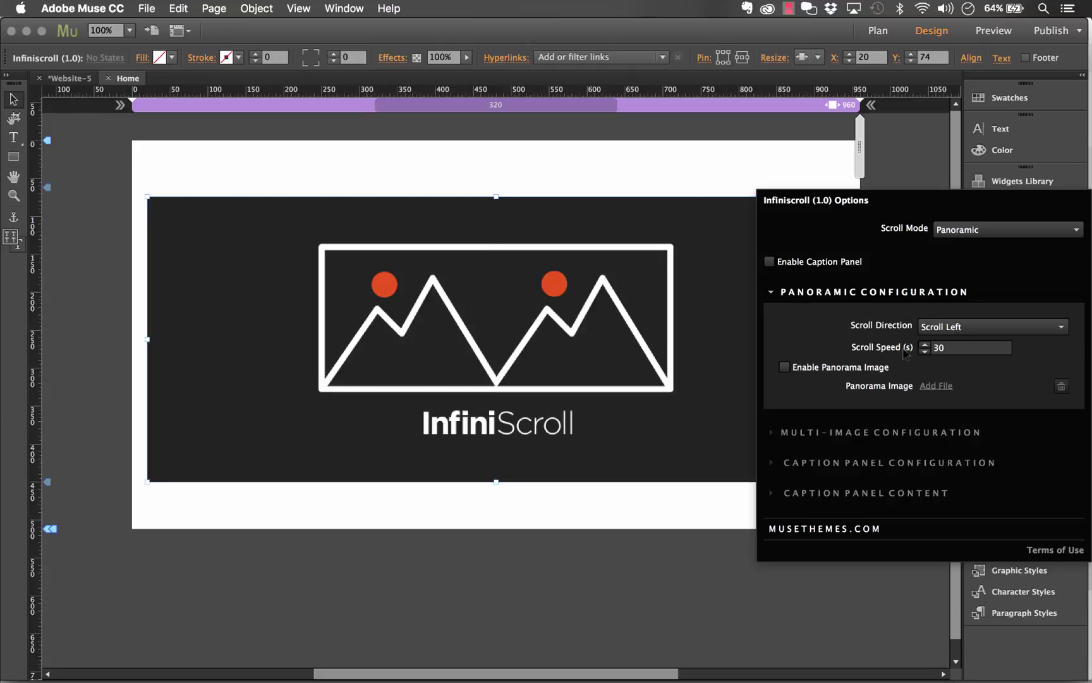
pyautogui.write('20')
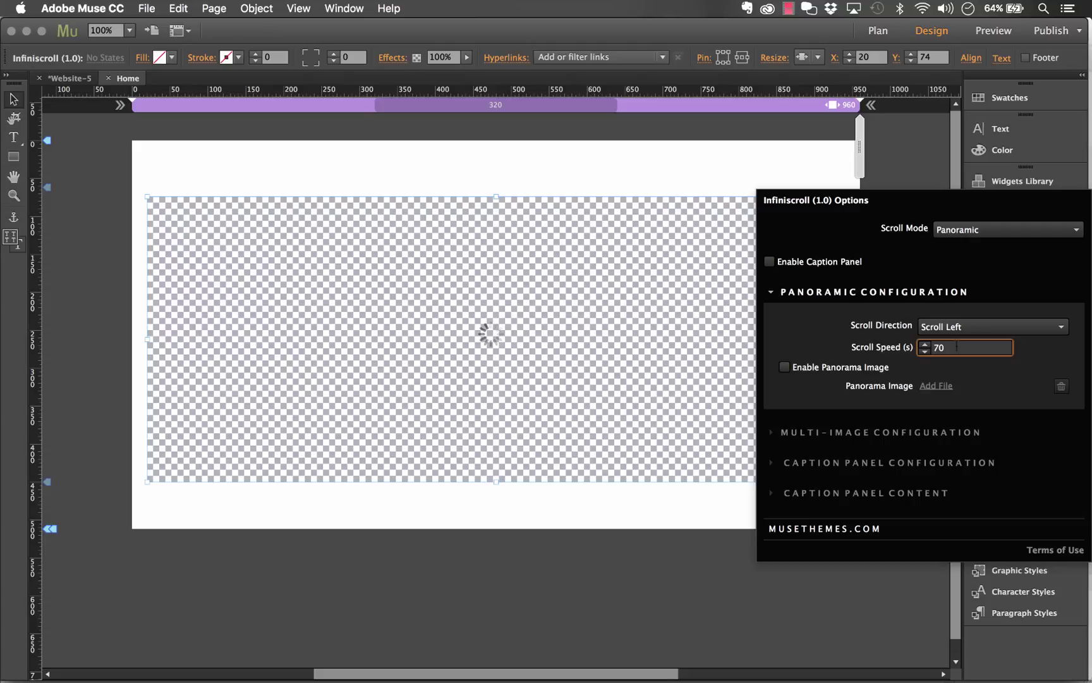
pyautogui.write('40')
# Step: Enable the panorama image, load pano1.jpg, and close the widget options
pyautogui.click(785, 368)
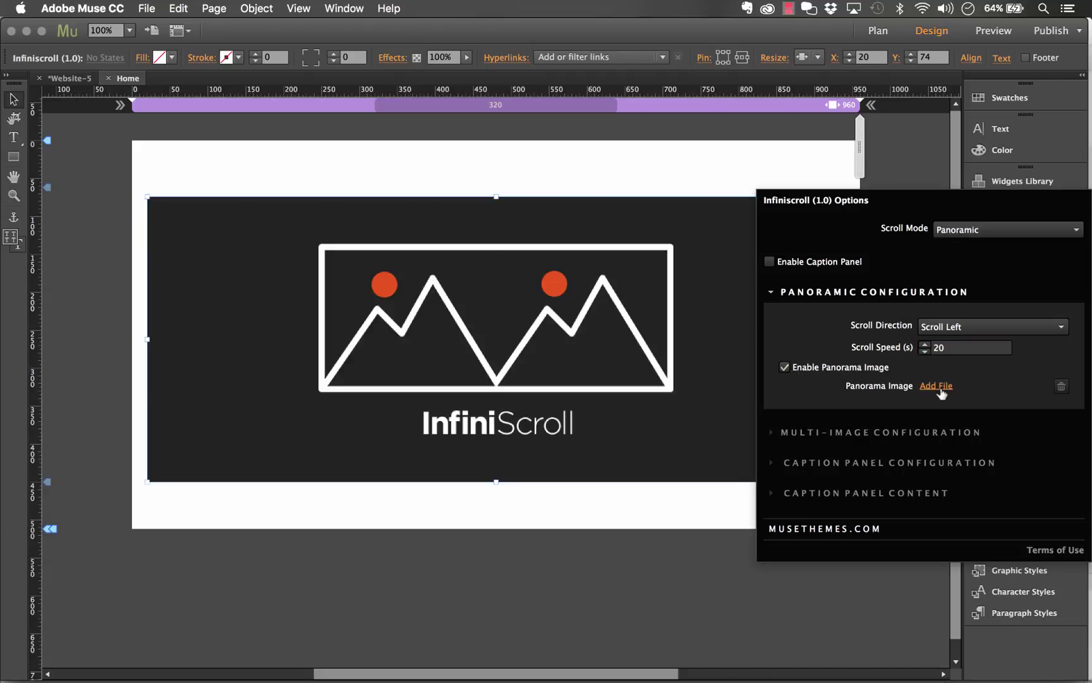
pyautogui.click(937, 387)
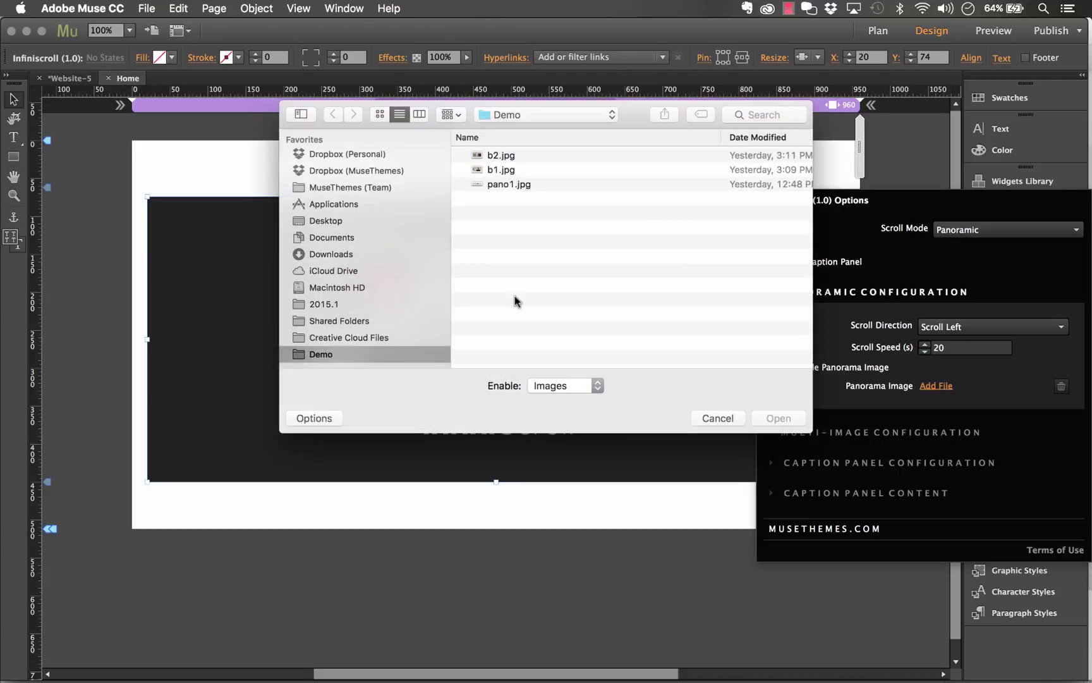
pyautogui.press('space')
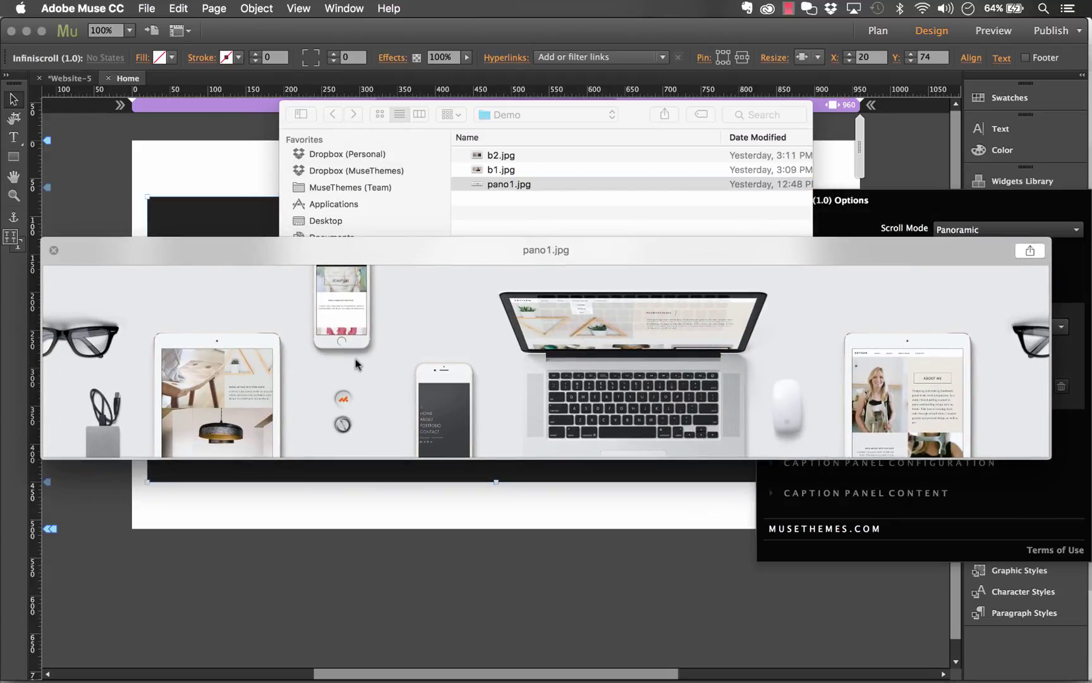
pyautogui.press('space')
pyautogui.click(778, 418)
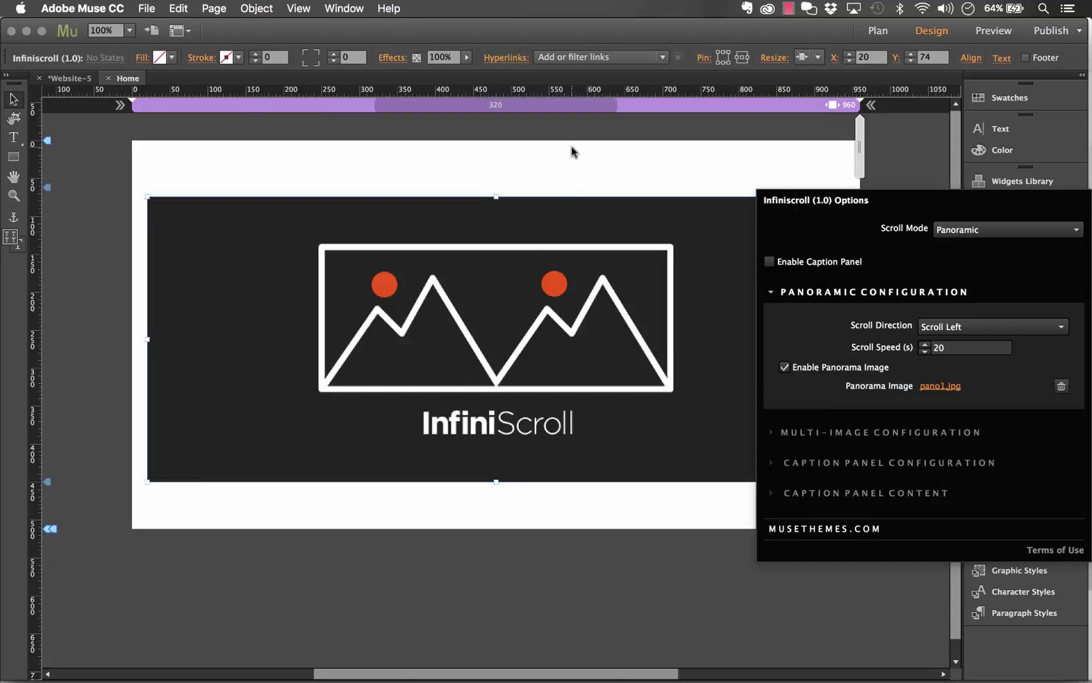
pyautogui.click(572, 152)
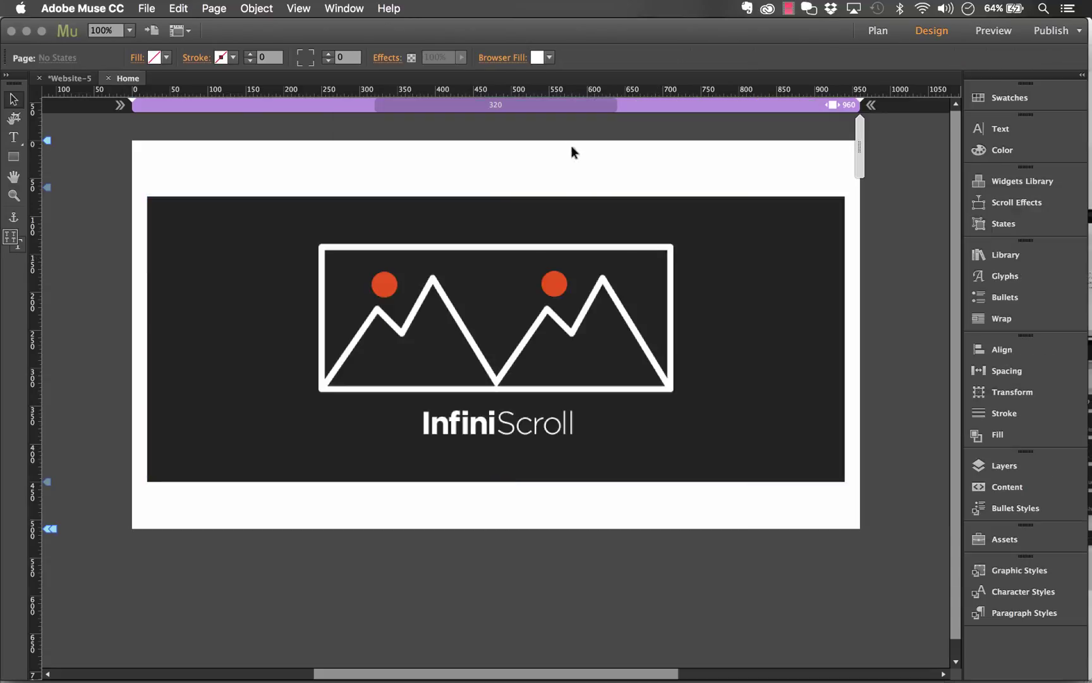
# Step: Preview the Home page in Chrome with File > Preview Page in Browser, then return to Muse
pyautogui.click(144, 7)
pyautogui.click(182, 251)
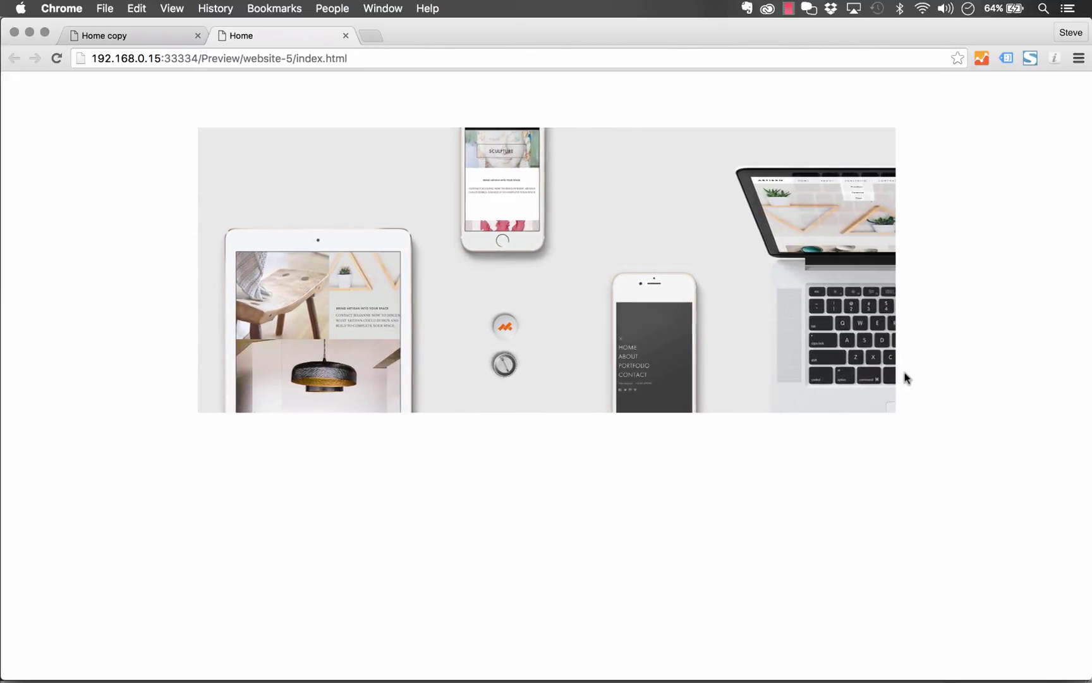
pyautogui.moveTo(367, 675)
pyautogui.click(299, 671)
# Step: Set the banner's resize behaviour to Stretch to Browser Width
pyautogui.click(672, 227)
pyautogui.click(819, 57)
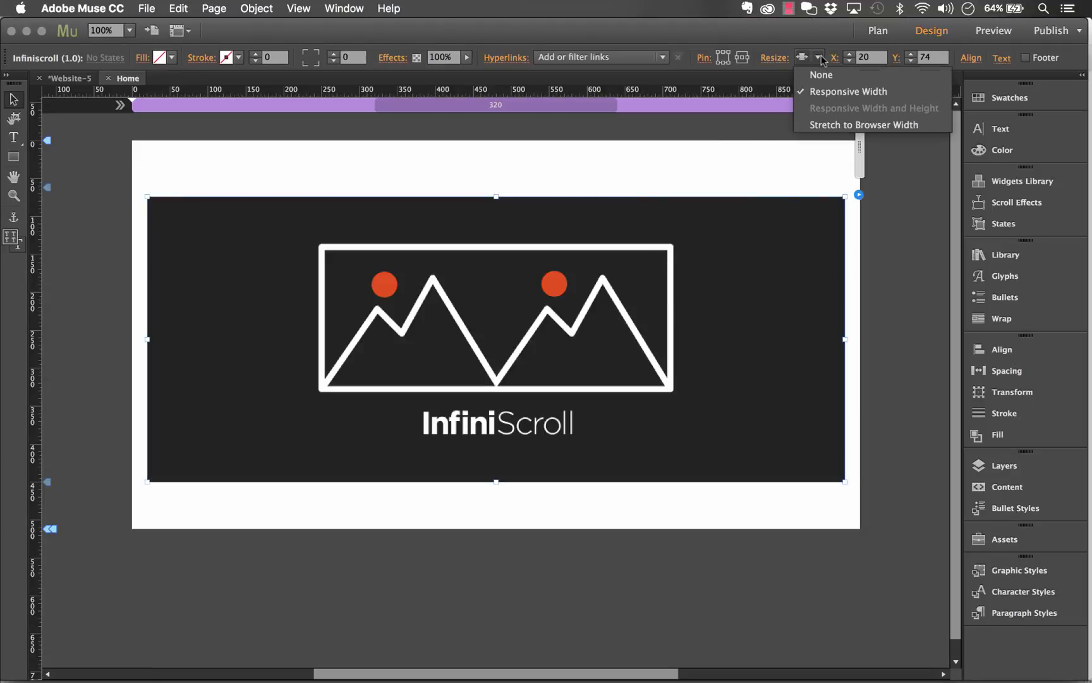
pyautogui.click(831, 125)
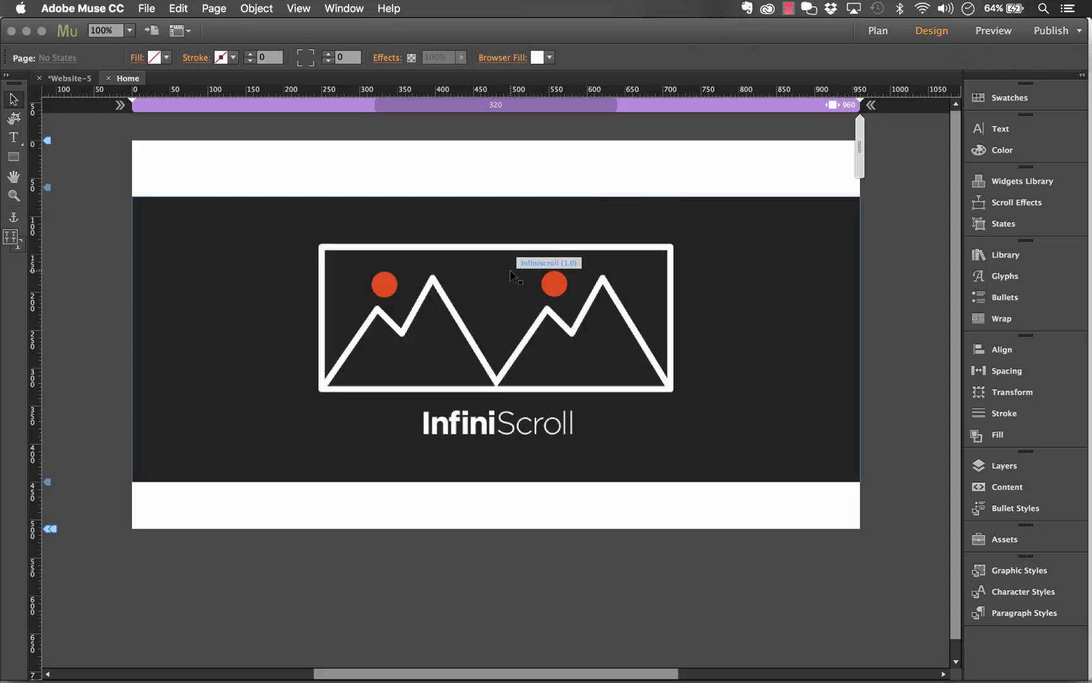
# Step: Drag the banner top to the page top, extend it to about 496px tall, and preview
pyautogui.click(510, 271)
pyautogui.moveTo(496, 196); pyautogui.dragTo(499, 142)
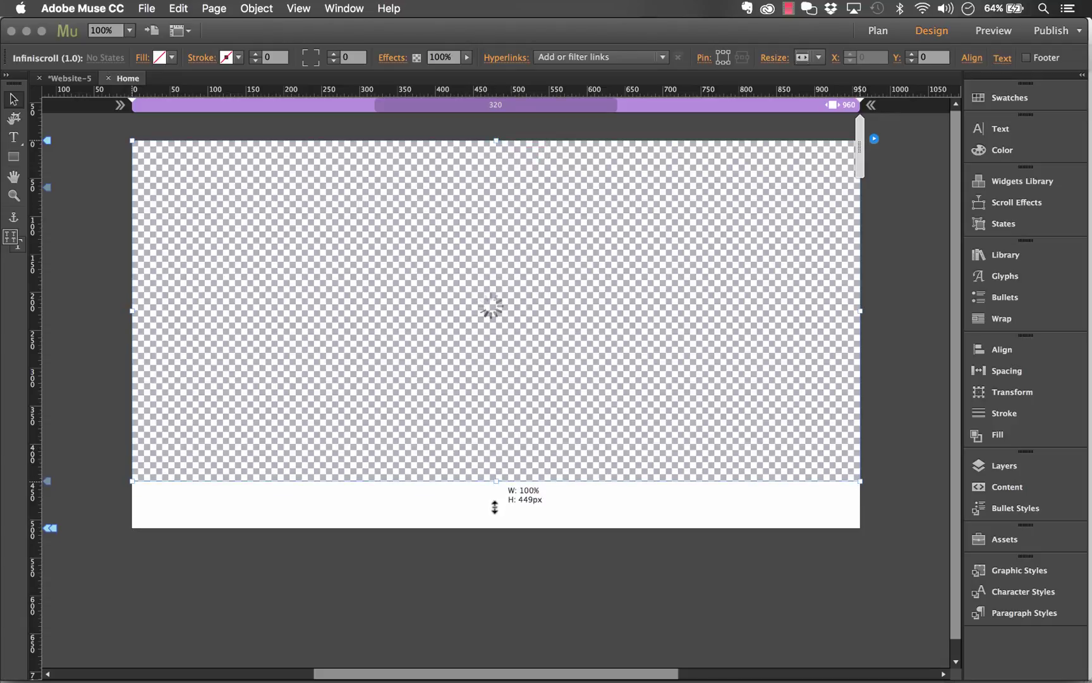
pyautogui.moveTo(496, 505); pyautogui.dragTo(493, 520)
pyautogui.click(488, 543)
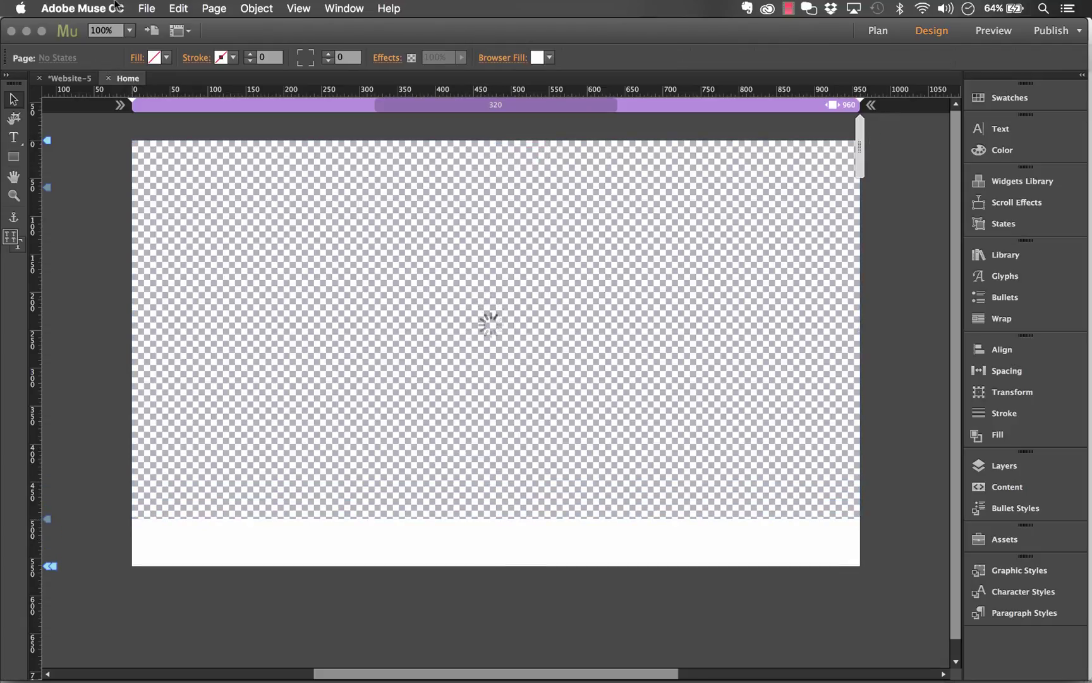
pyautogui.click(147, 8)
pyautogui.click(229, 252)
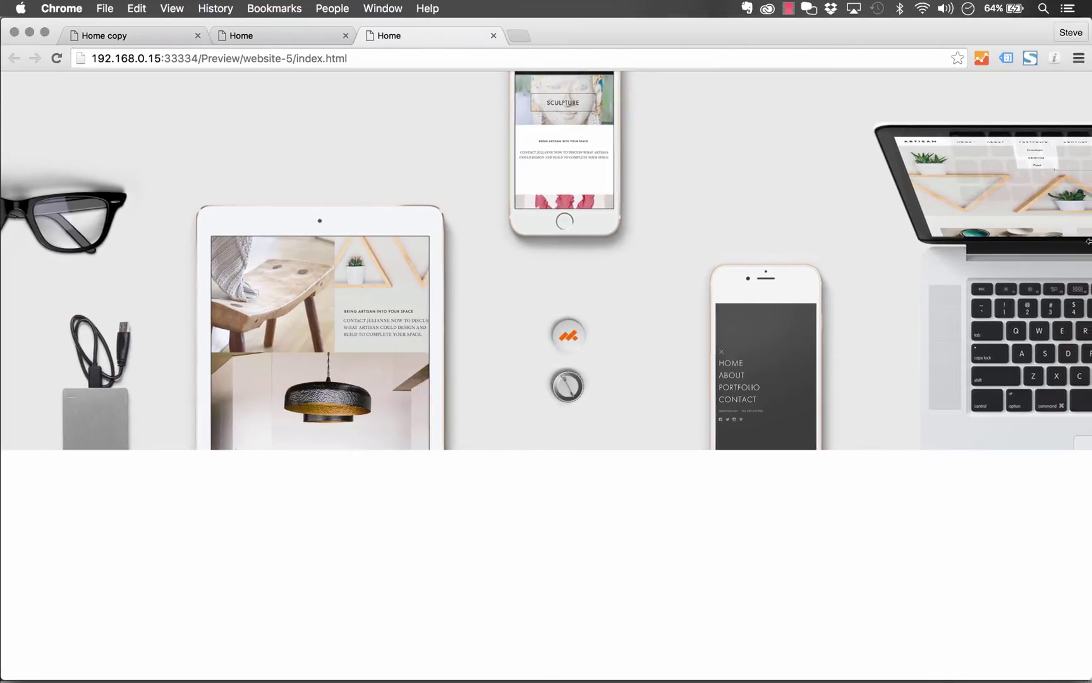
# Step: Resize Chrome to test the full-width banner, close both Home preview tabs, and return to Muse
pyautogui.moveTo(1091, 237)
pyautogui.mouseDown()
pyautogui.moveTo(210, 229)
pyautogui.moveTo(1091, 231)
pyautogui.mouseUp()
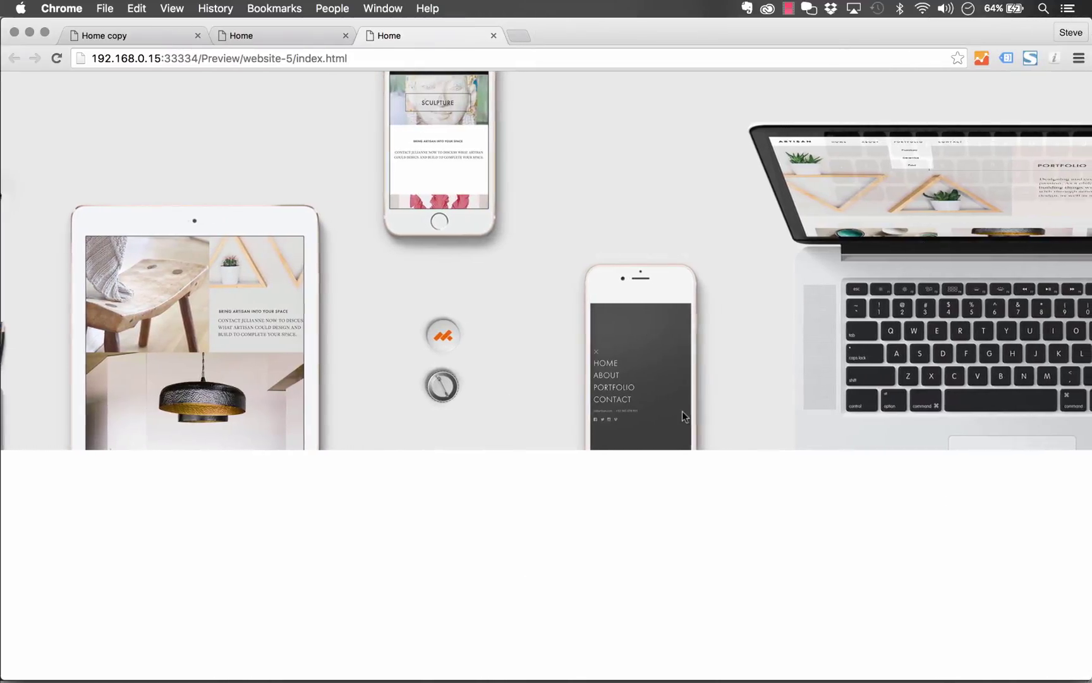
pyautogui.click(494, 35)
pyautogui.click(345, 35)
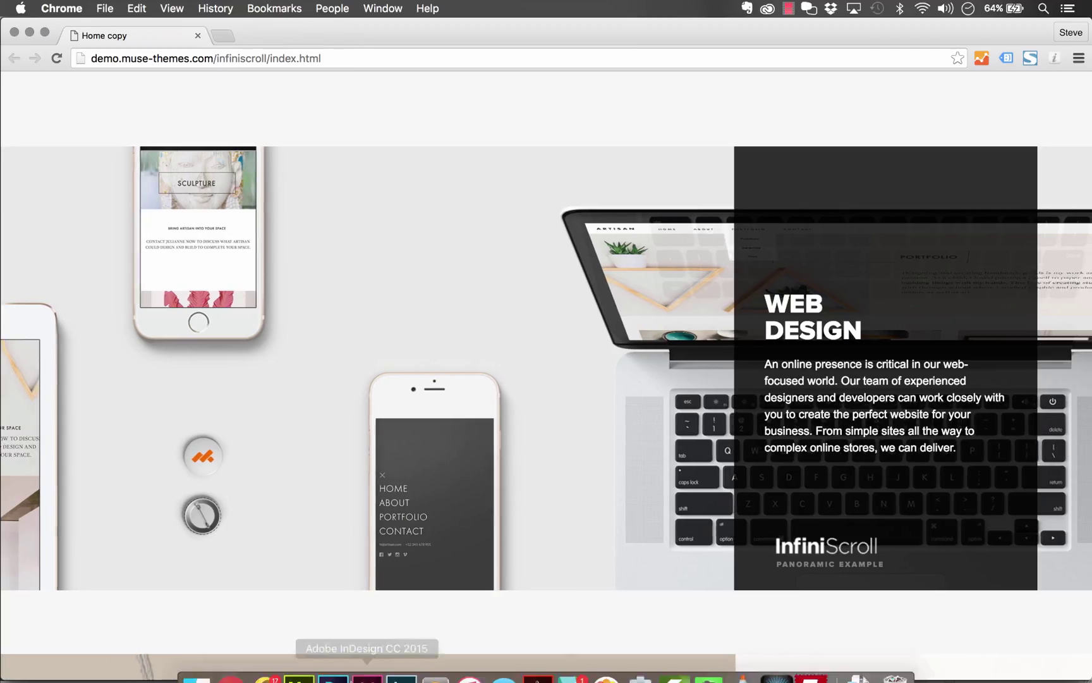
pyautogui.click(298, 671)
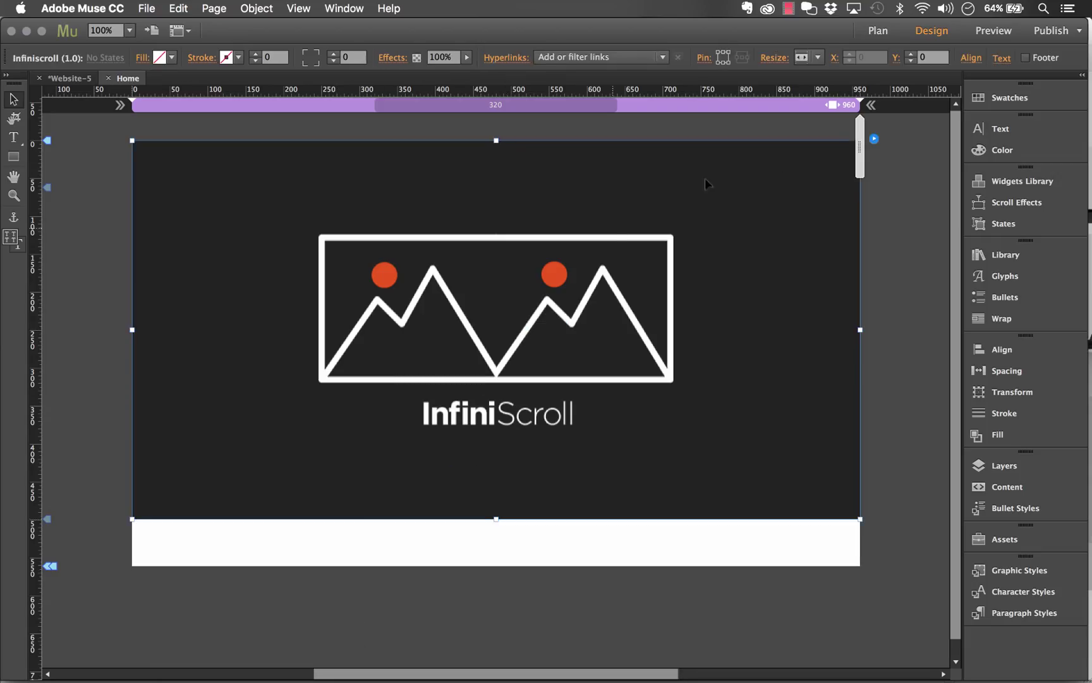
# Step: Set Multi-Image scroll mode with a 50-second scroll speed and enable Background Image 1
pyautogui.click(875, 139)
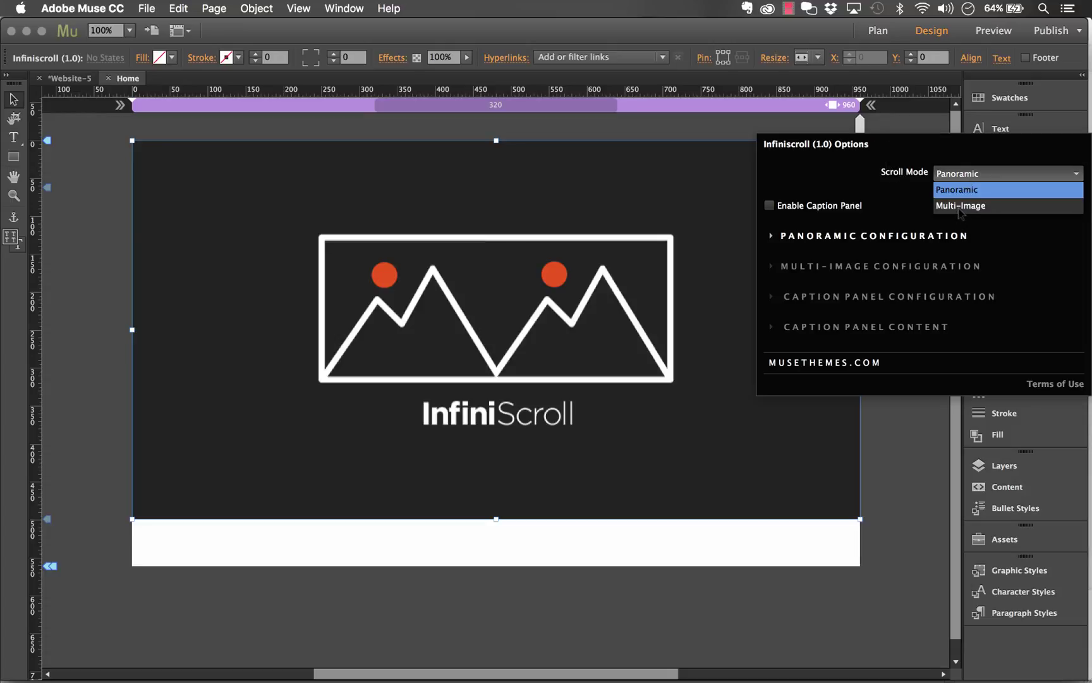
pyautogui.click(961, 206)
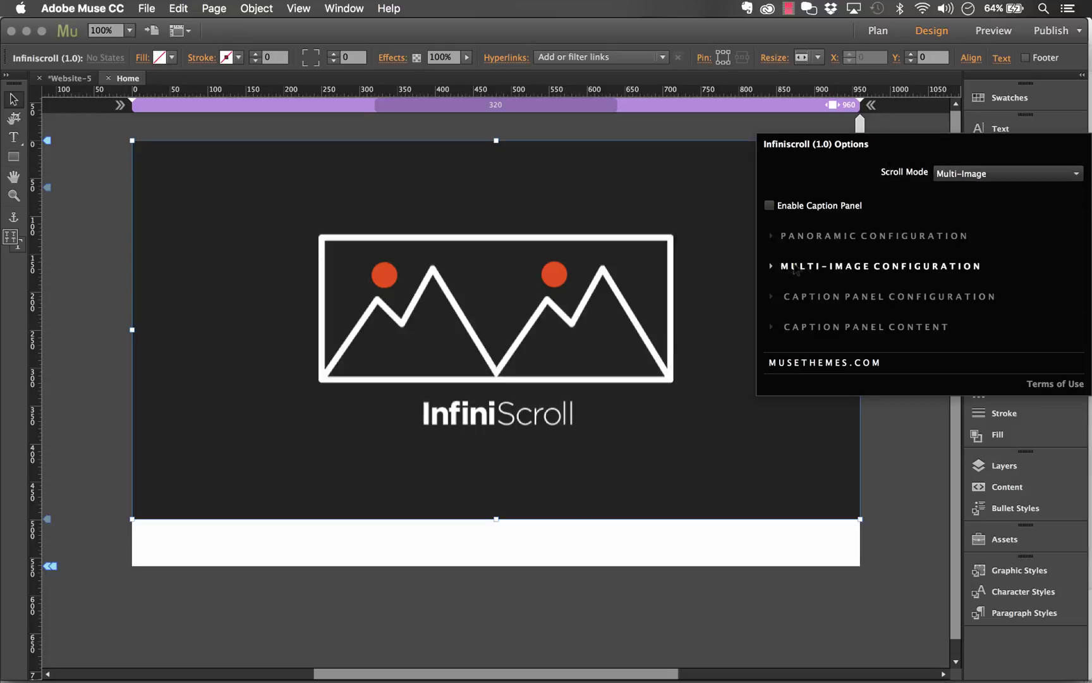
pyautogui.click(800, 266)
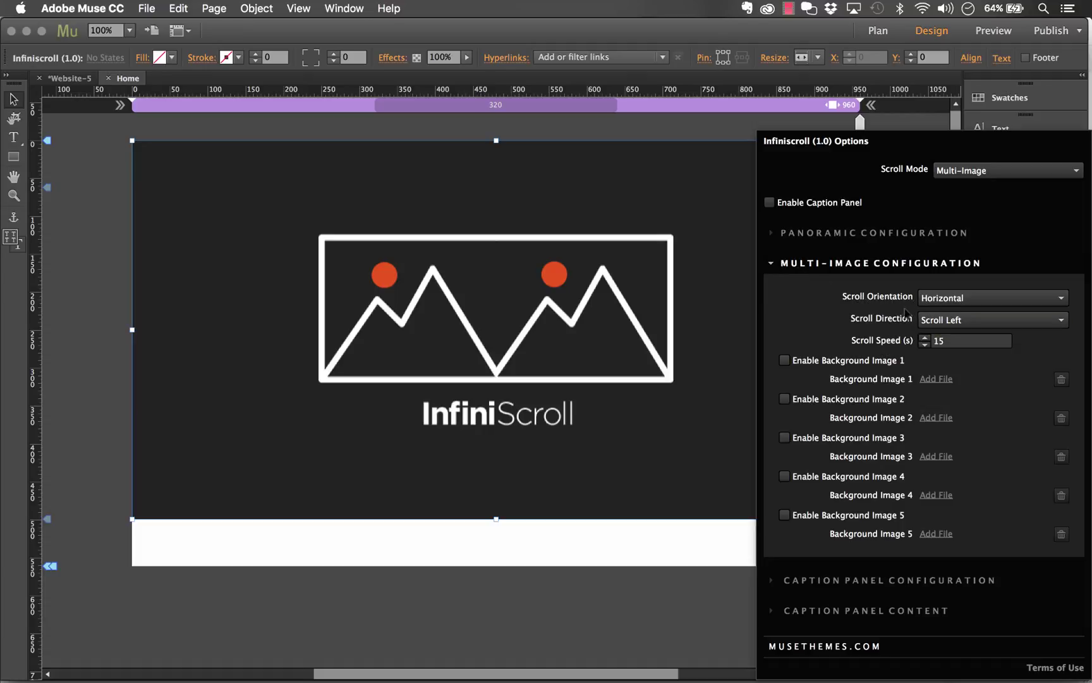
pyautogui.click(940, 341)
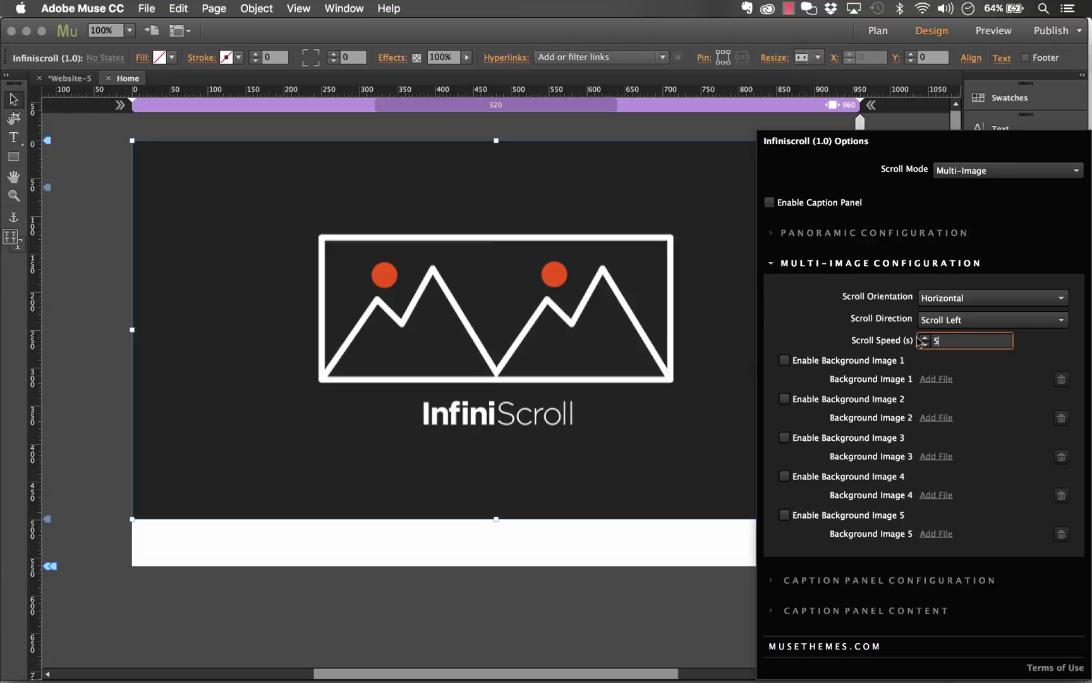
pyautogui.write('50')
pyautogui.press('Return')
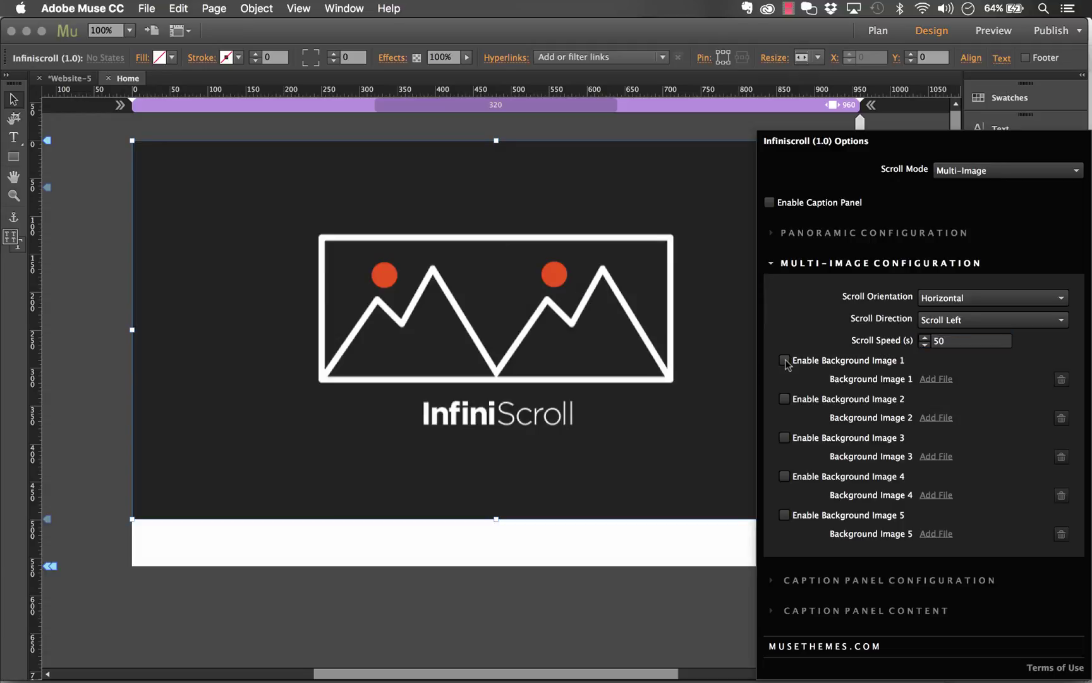
pyautogui.click(785, 361)
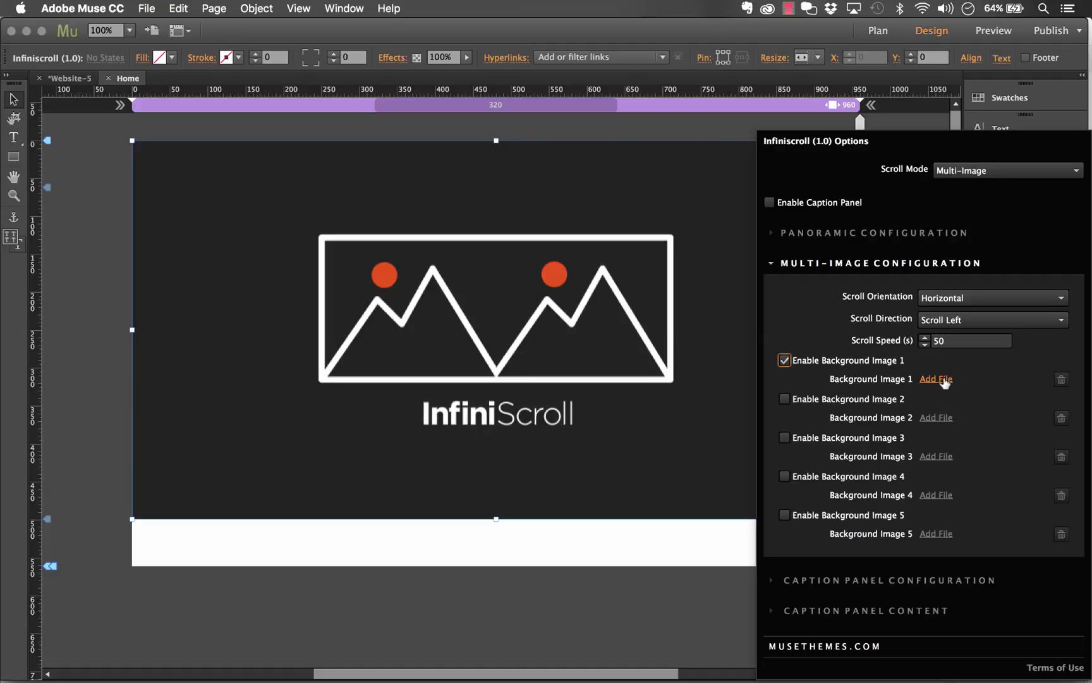
# Step: Load b1.jpg as Background Image 1
pyautogui.click(937, 379)
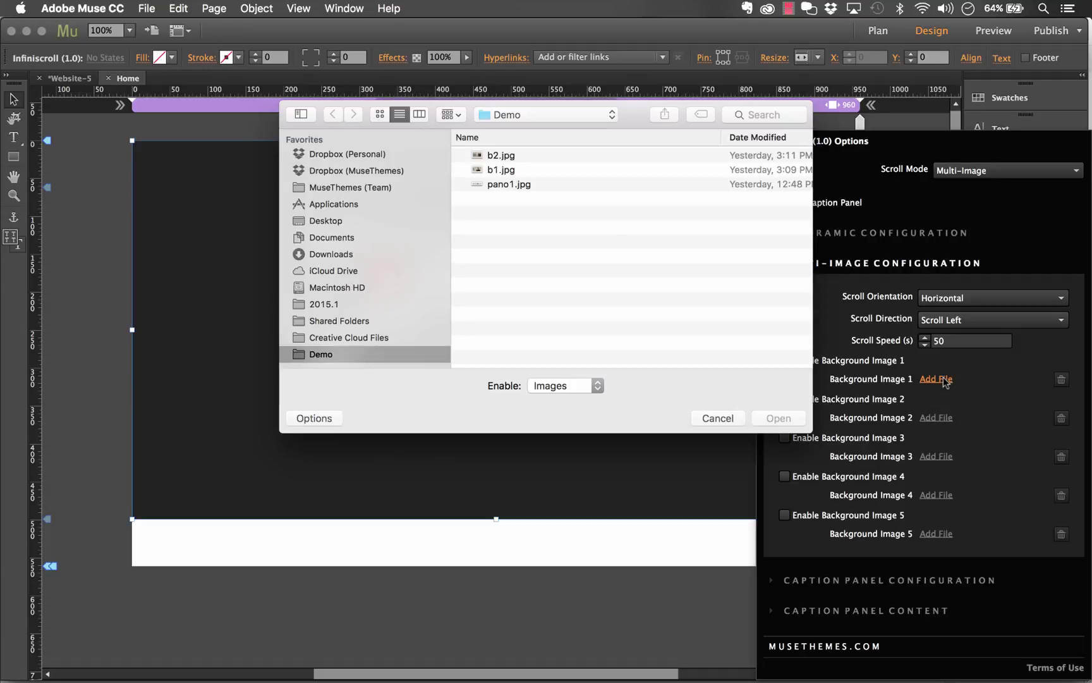
pyautogui.click(495, 165)
pyautogui.press('space')
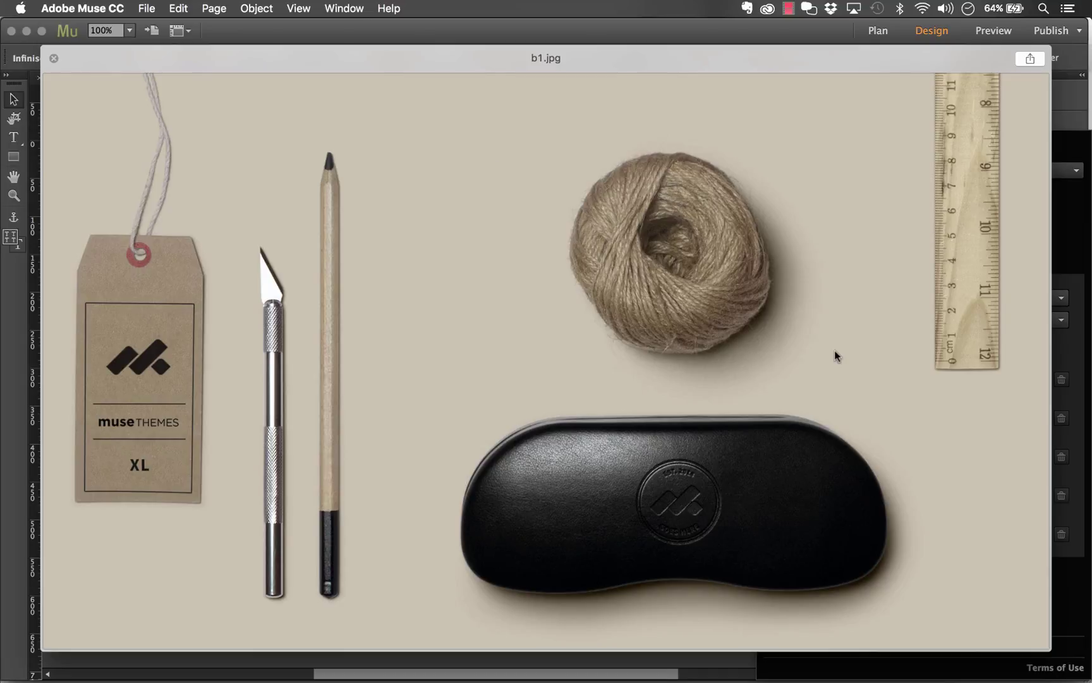
pyautogui.press('space')
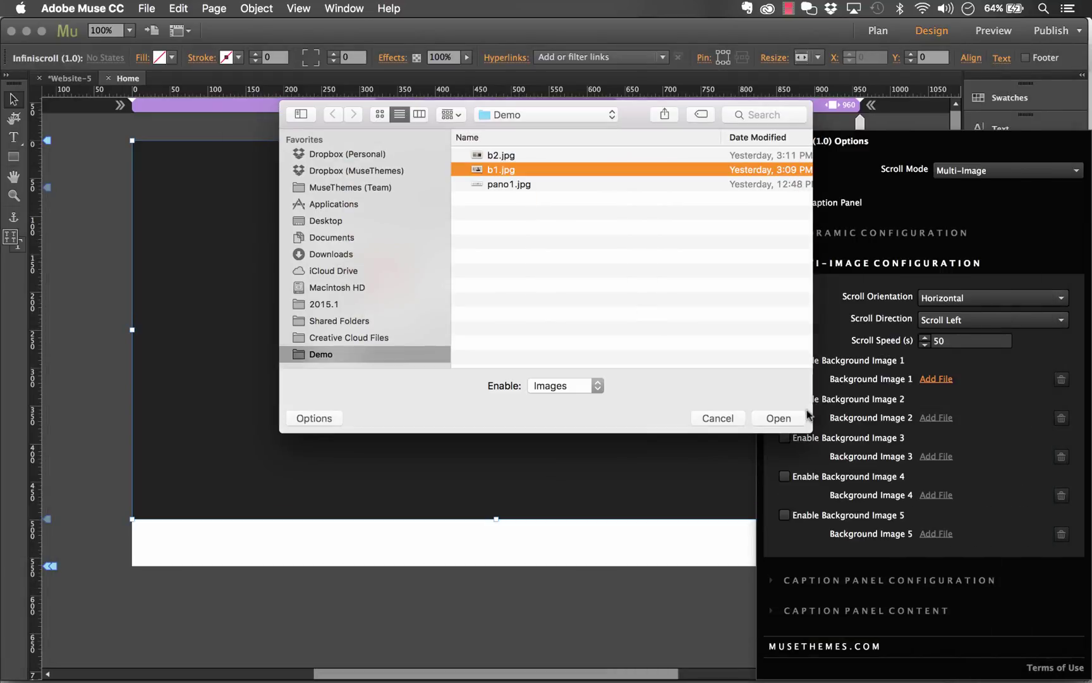
pyautogui.click(781, 418)
# Step: Enable Background Image 2 and load b2.jpg into it
pyautogui.click(824, 400)
pyautogui.click(936, 418)
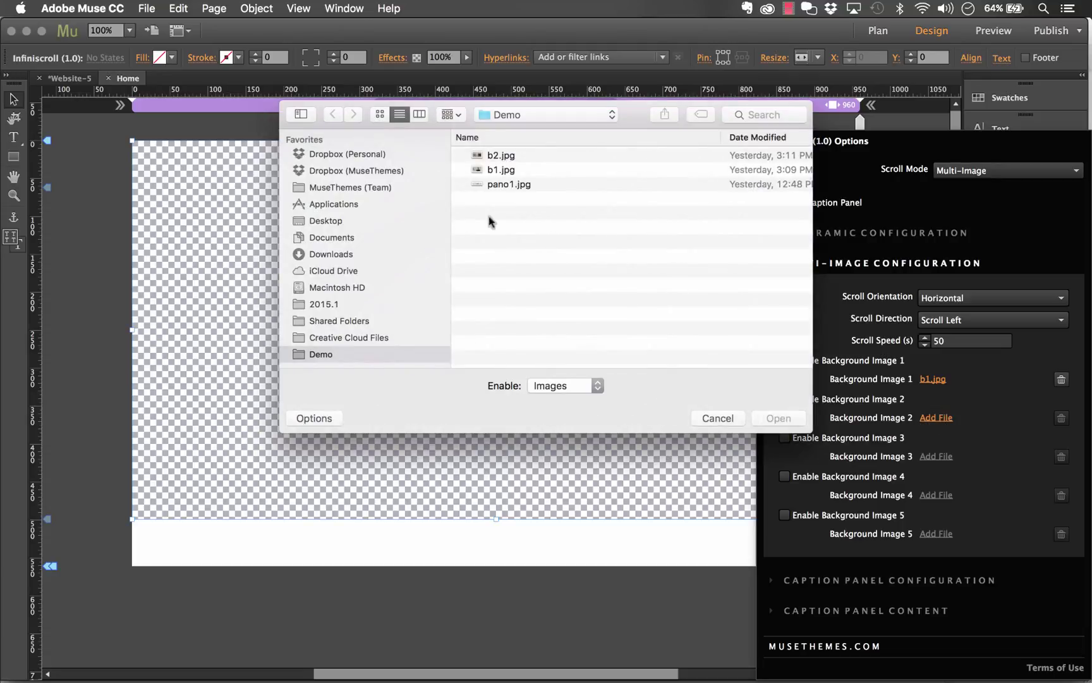
pyautogui.click(490, 155)
pyautogui.press('space')
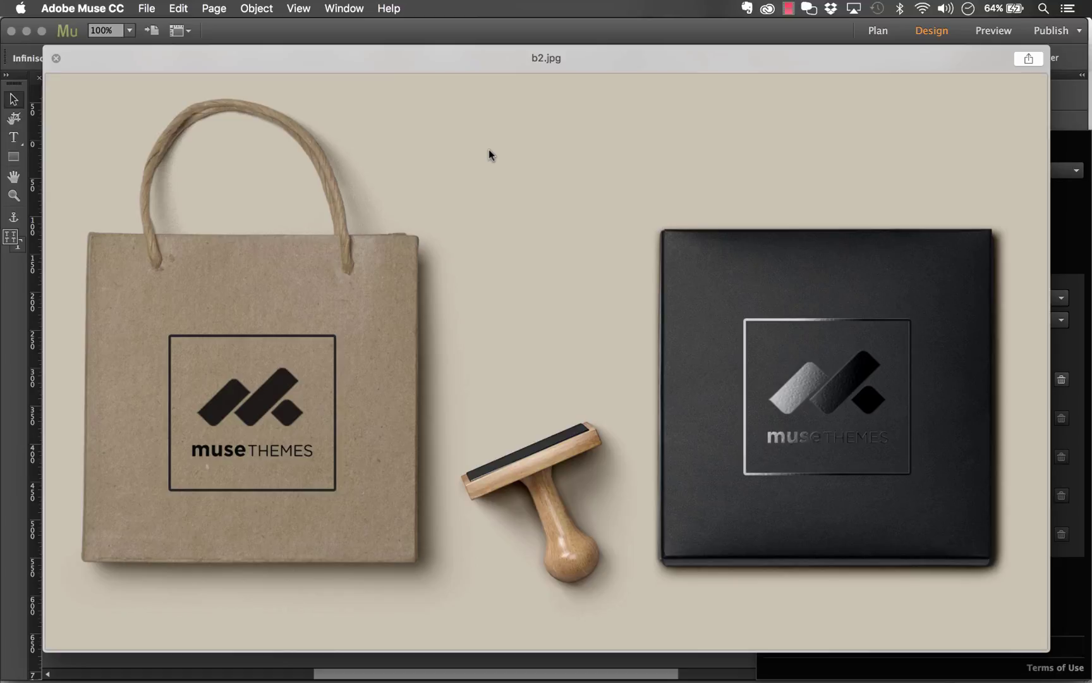
pyautogui.press('space')
pyautogui.click(778, 418)
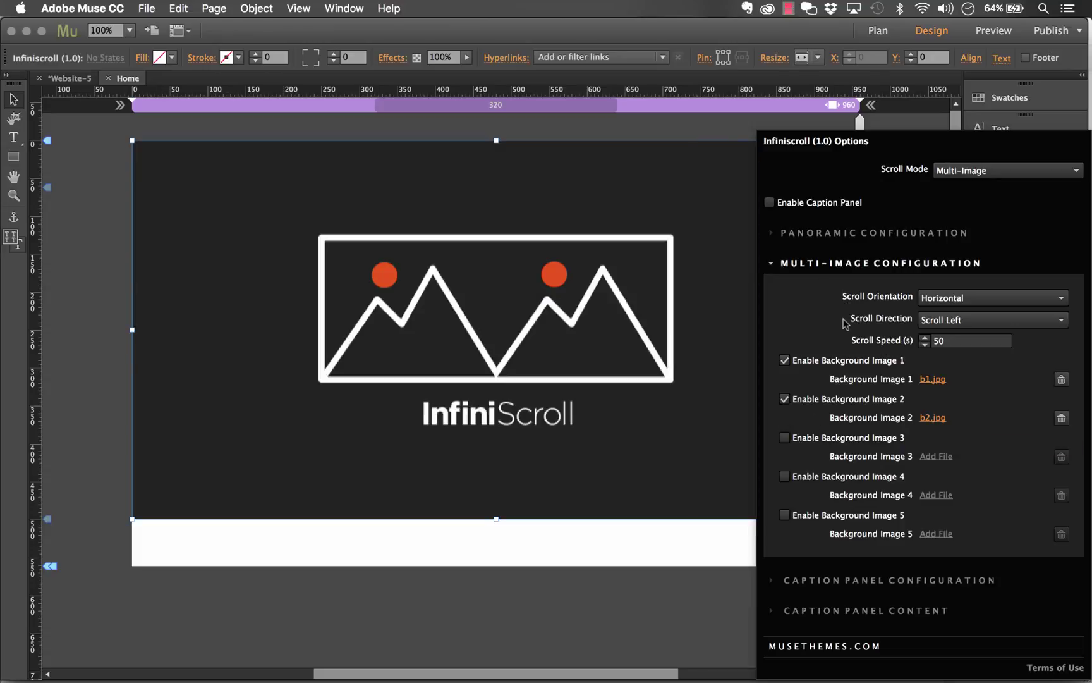
# Step: Keep the scroll orientation Horizontal, close the options, and preview the page in the browser
pyautogui.click(924, 301)
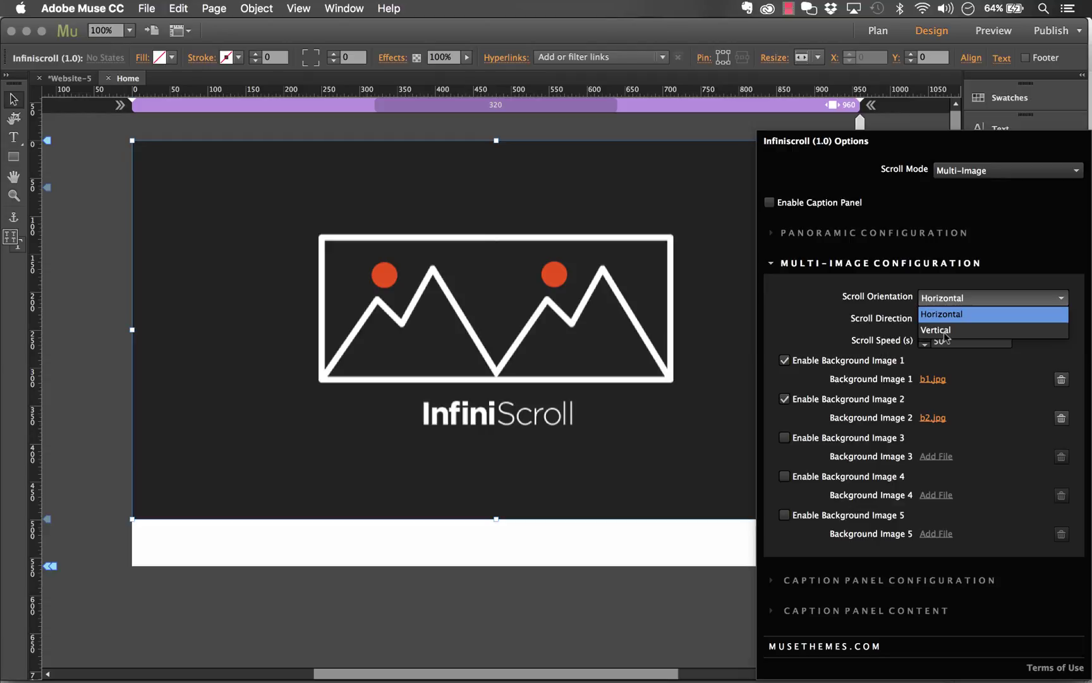
pyautogui.click(920, 284)
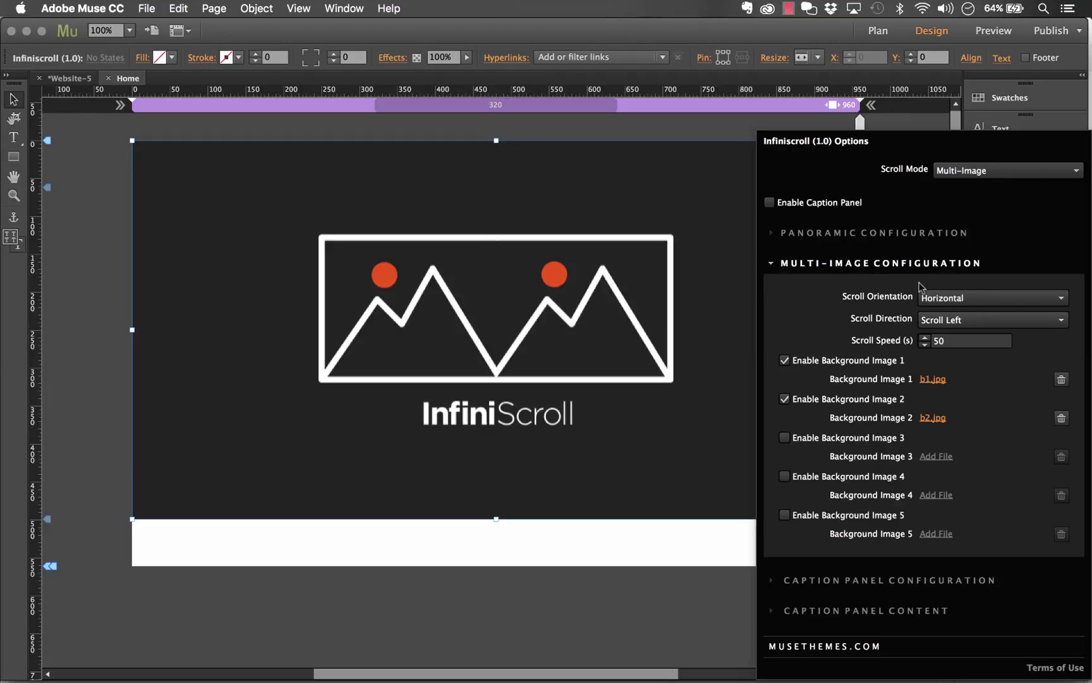
pyautogui.click(621, 534)
pyautogui.click(147, 8)
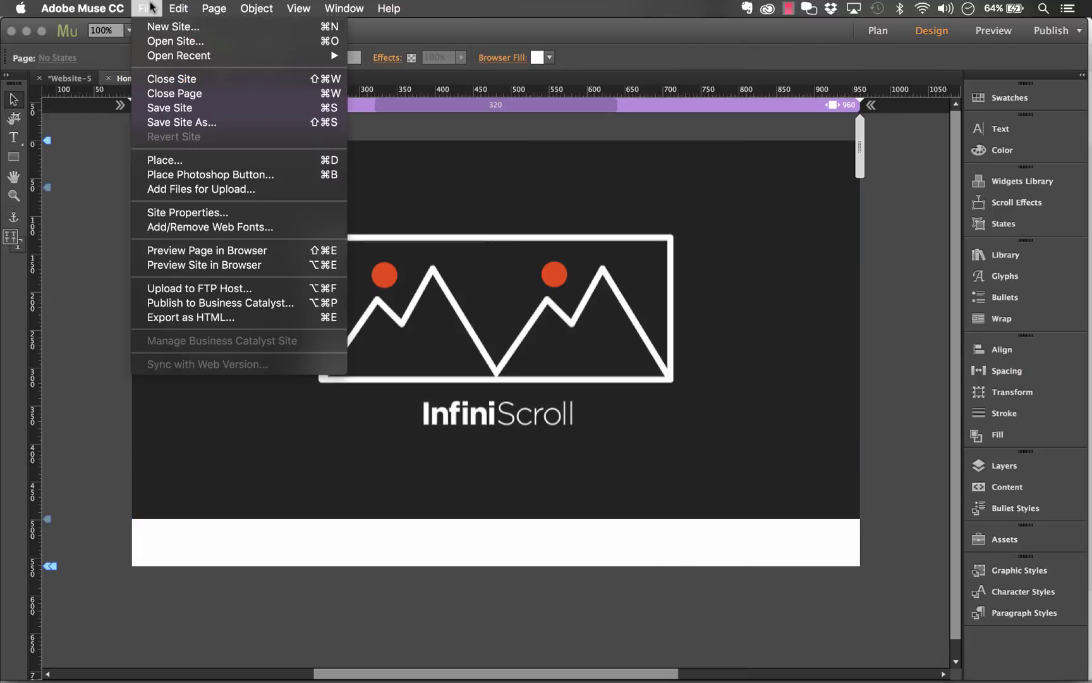
pyautogui.click(196, 250)
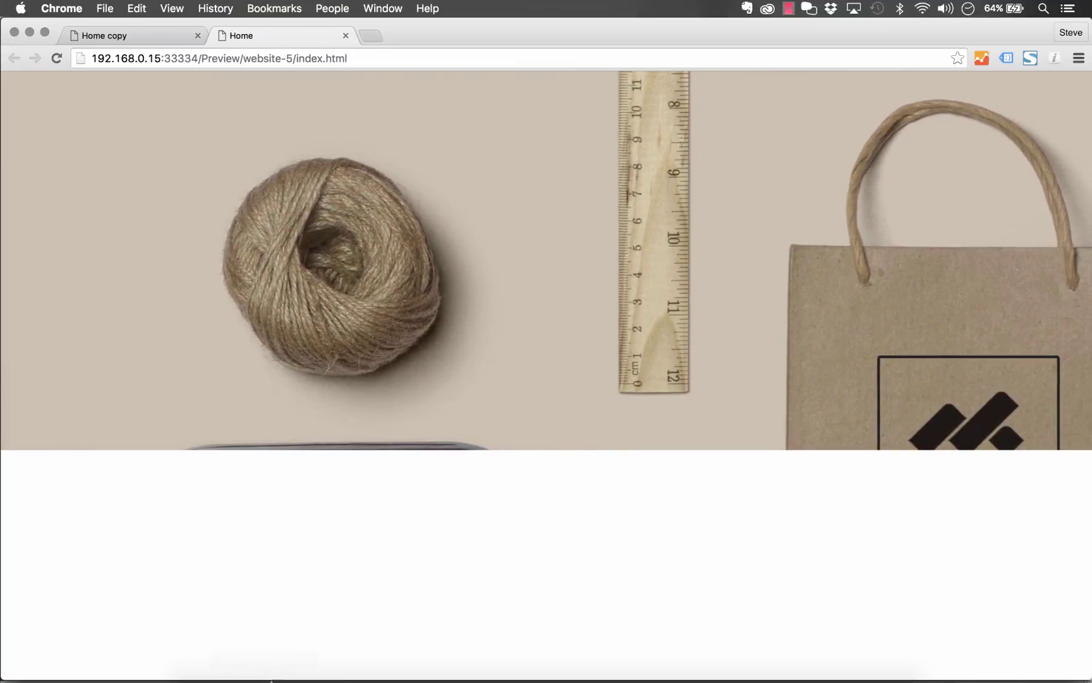
# Step: After checking the sliding craft-photo panorama in Chrome, return to Adobe Muse
pyautogui.click(293, 666)
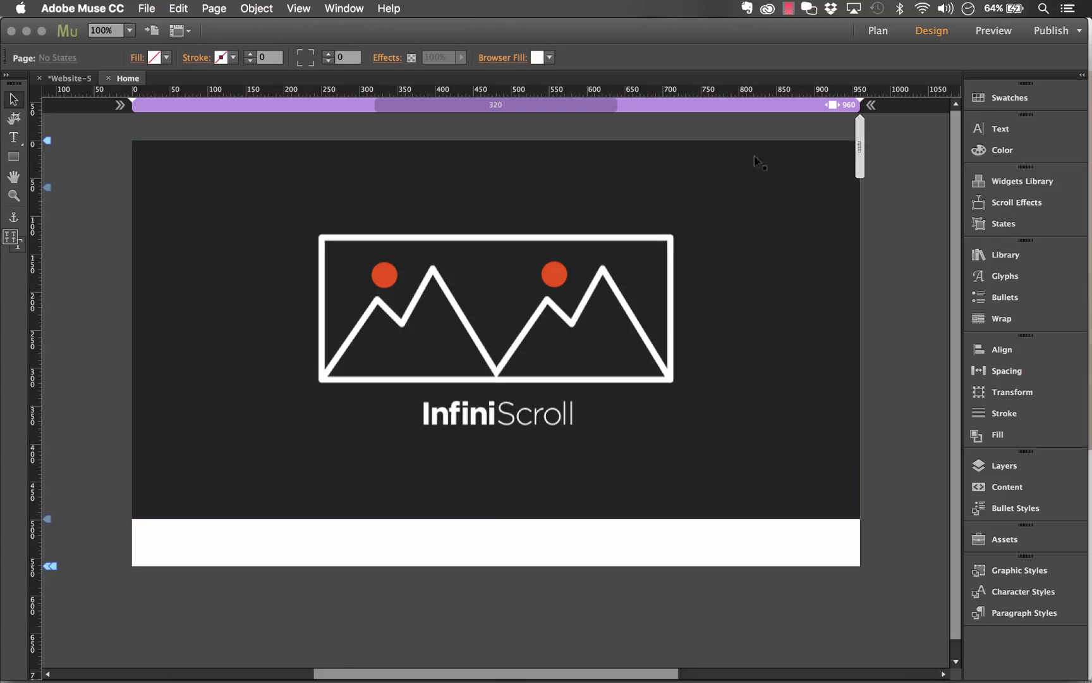
# Step: Set the InfiniScroll widget's Scroll Mode to Panoramic and enable its caption panel
pyautogui.click(874, 139)
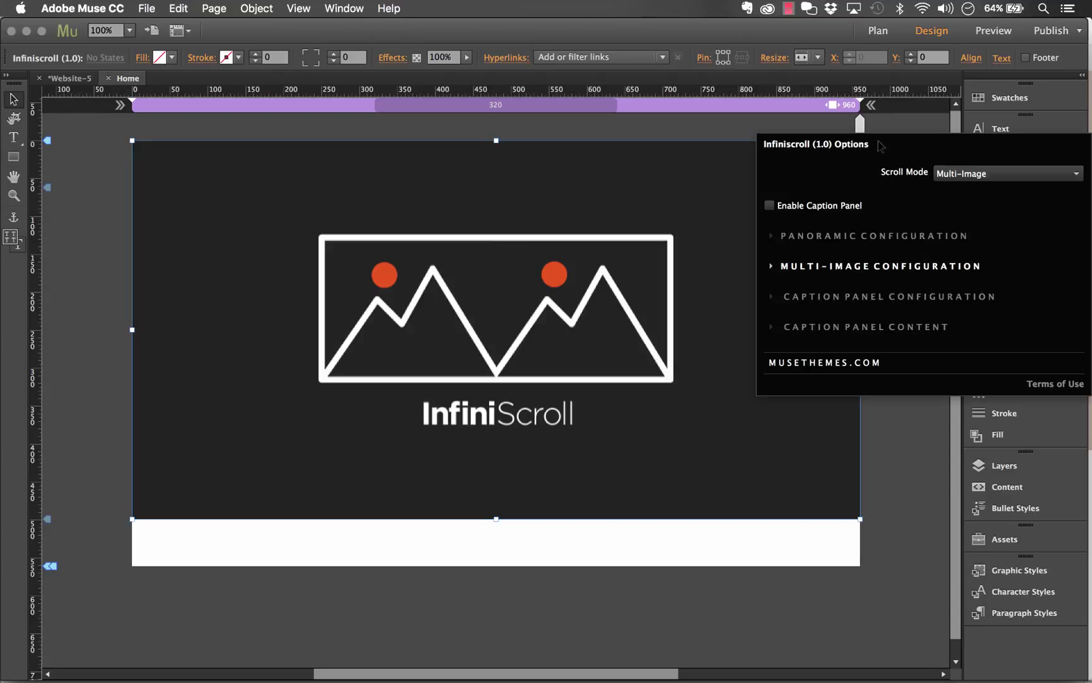
pyautogui.click(958, 173)
pyautogui.click(958, 189)
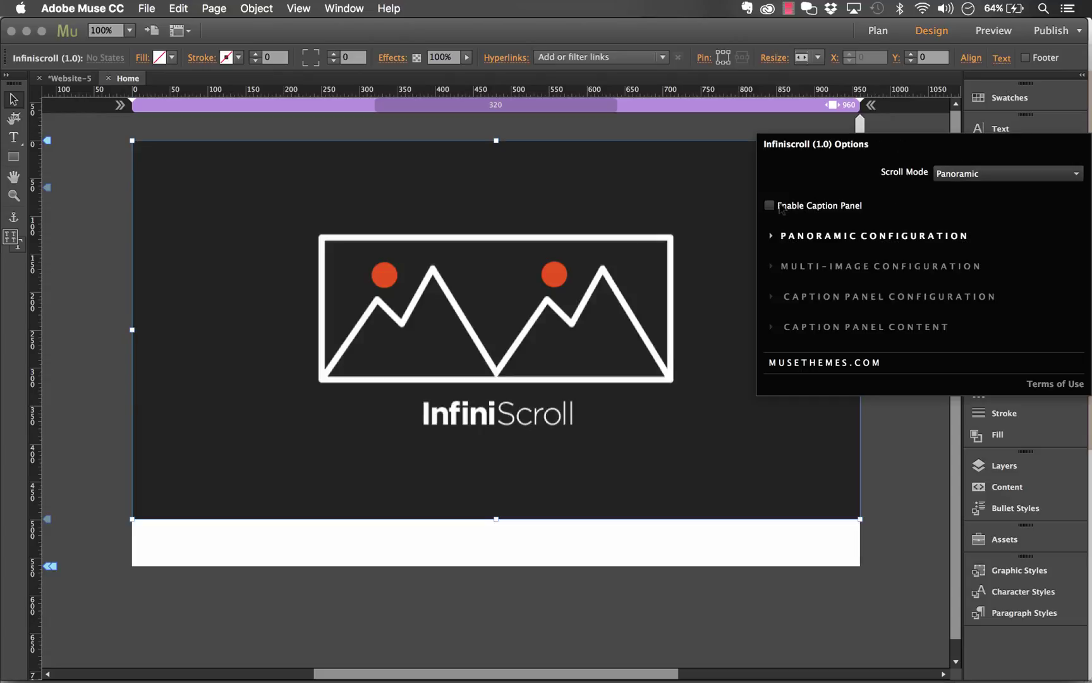
pyautogui.click(770, 205)
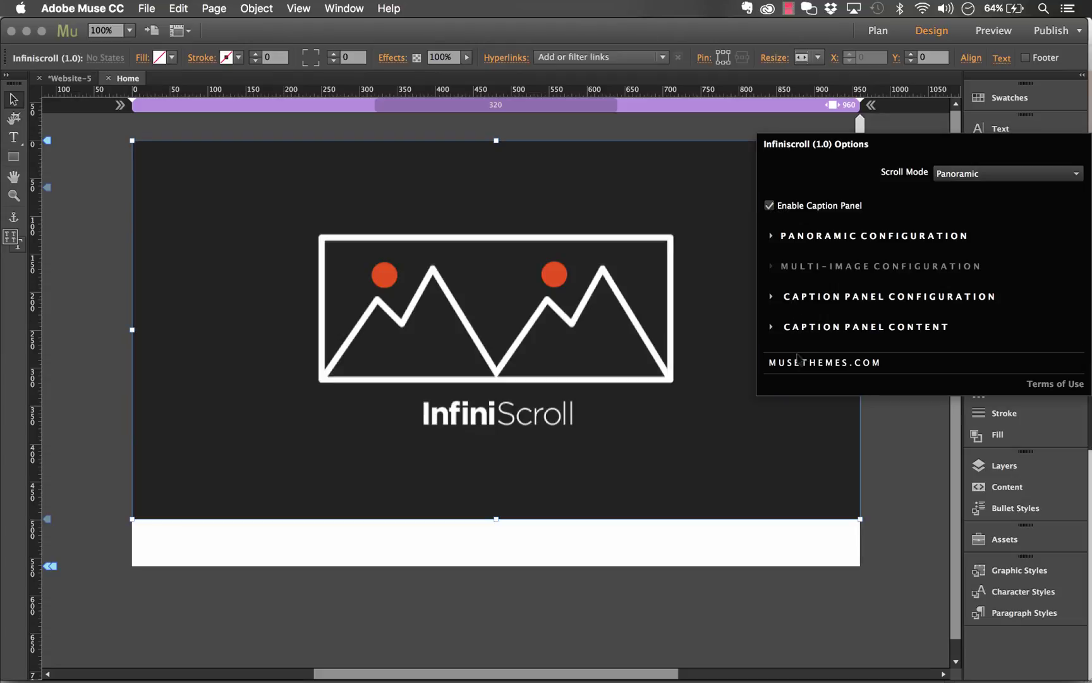
pyautogui.click(806, 297)
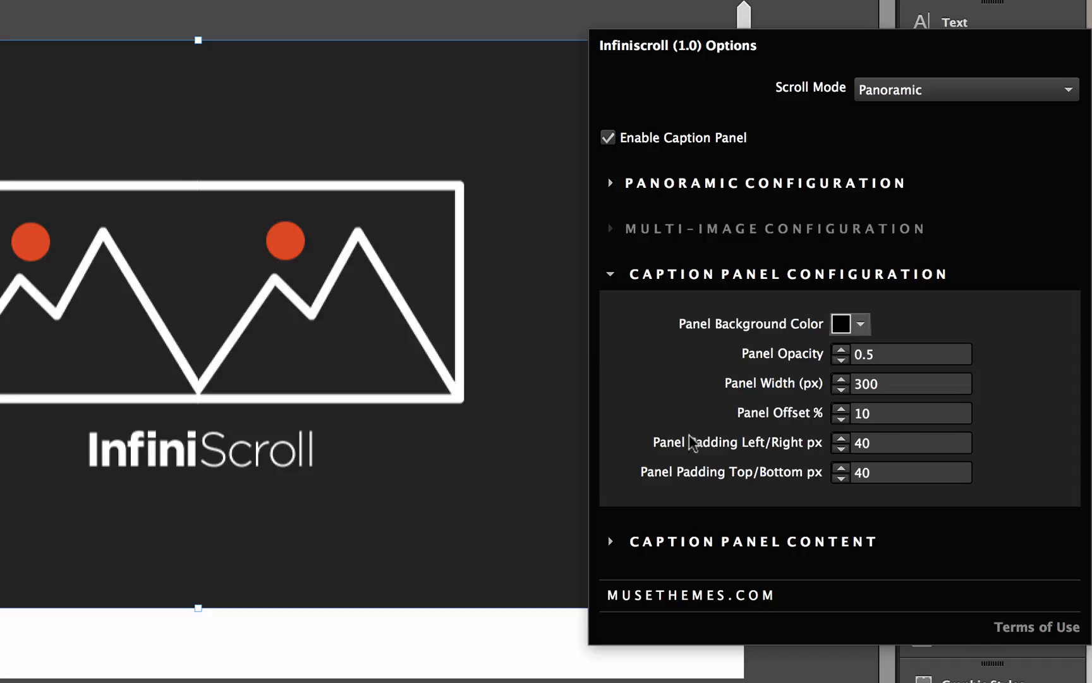
pyautogui.click(336, 643)
# Step: Preview the page in the browser, then return to Muse and reselect the widget
pyautogui.click(179, 8)
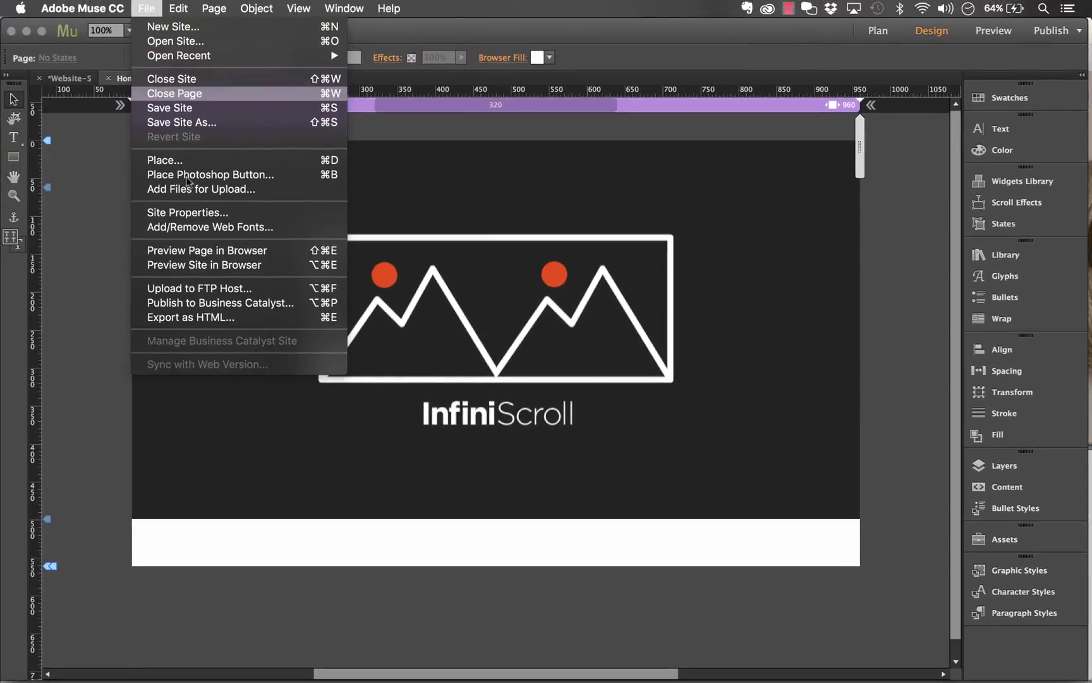
pyautogui.click(210, 253)
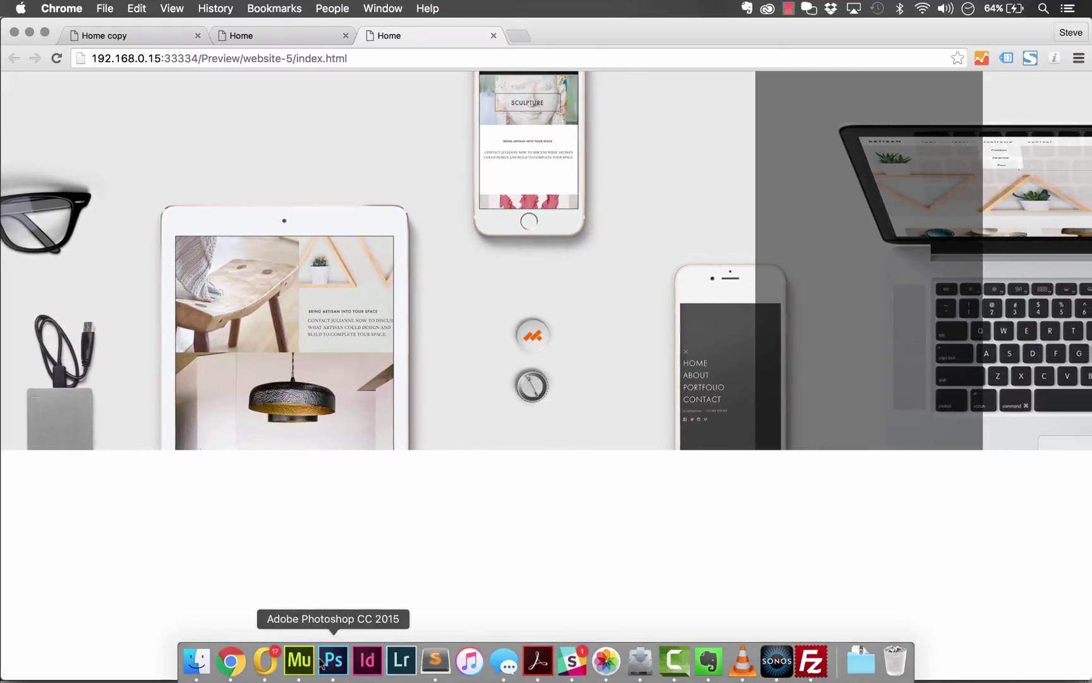
pyautogui.click(297, 657)
pyautogui.click(755, 346)
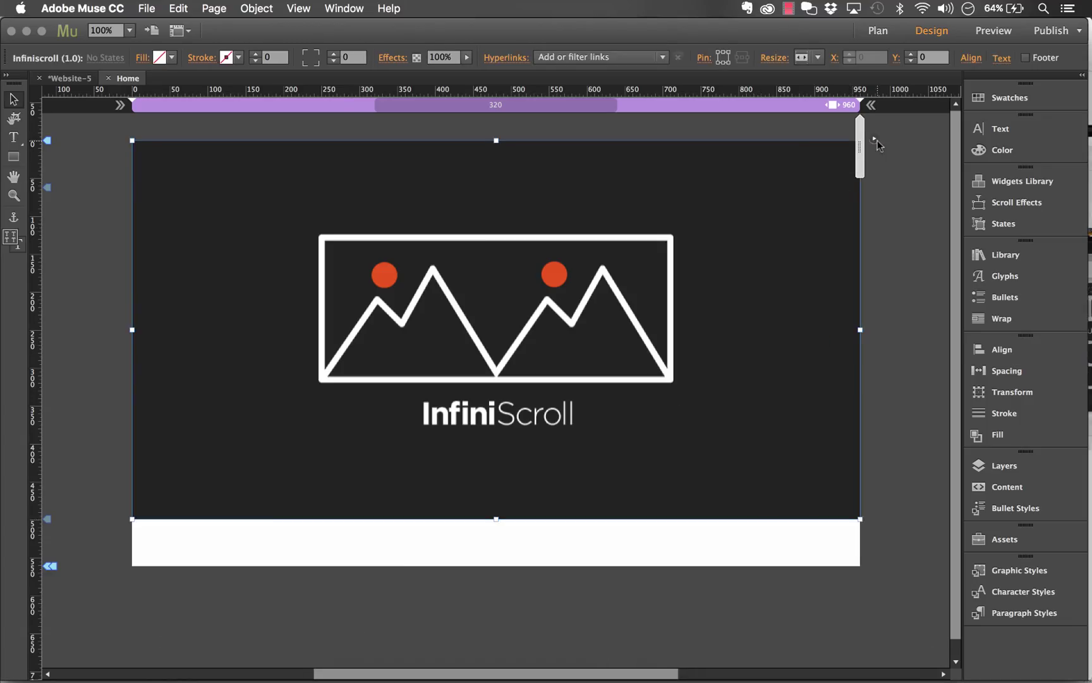
# Step: Set the caption Panel Offset to 40% and preview the page in the browser
pyautogui.click(877, 140)
pyautogui.click(867, 297)
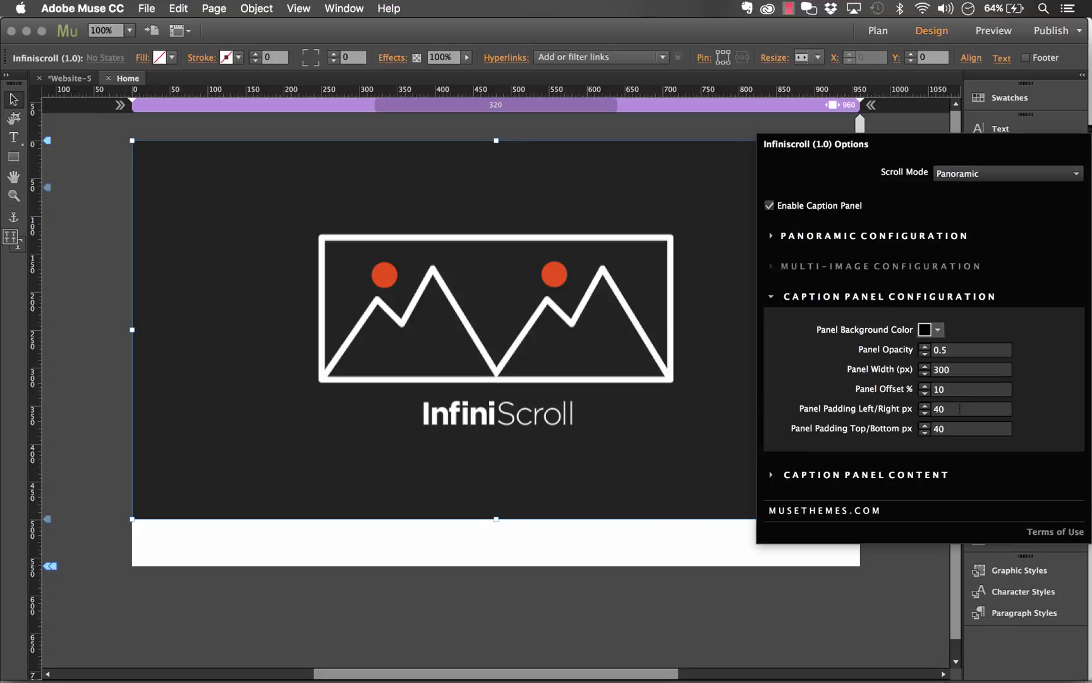
pyautogui.click(950, 389)
pyautogui.write('4')
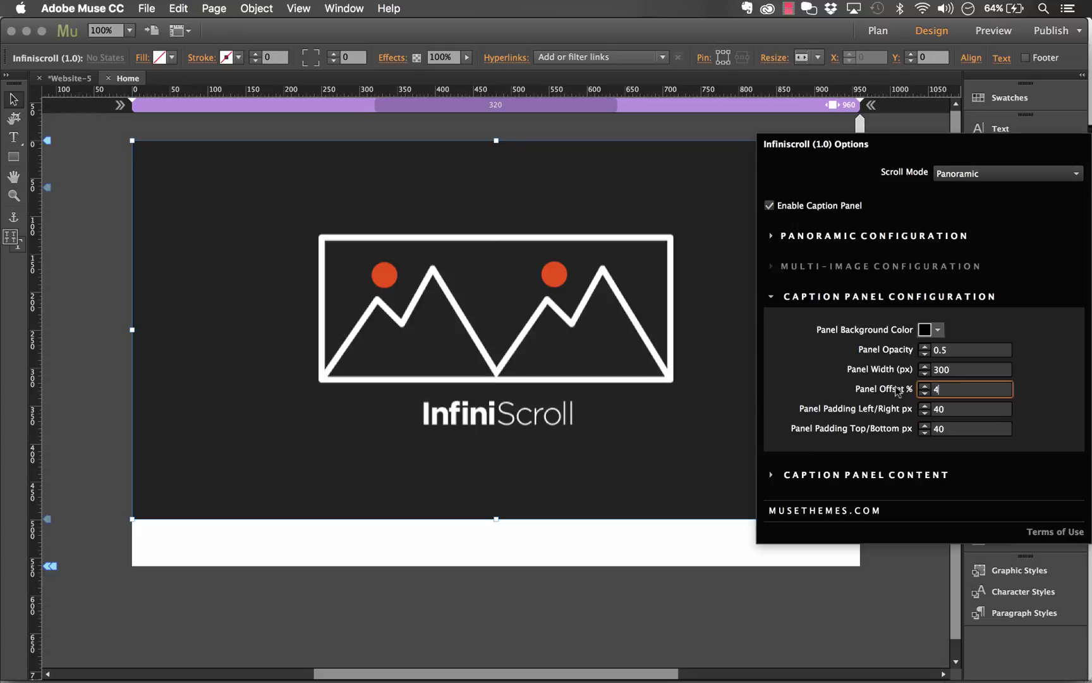
pyautogui.write('0')
pyautogui.press('Return')
pyautogui.click(102, 103)
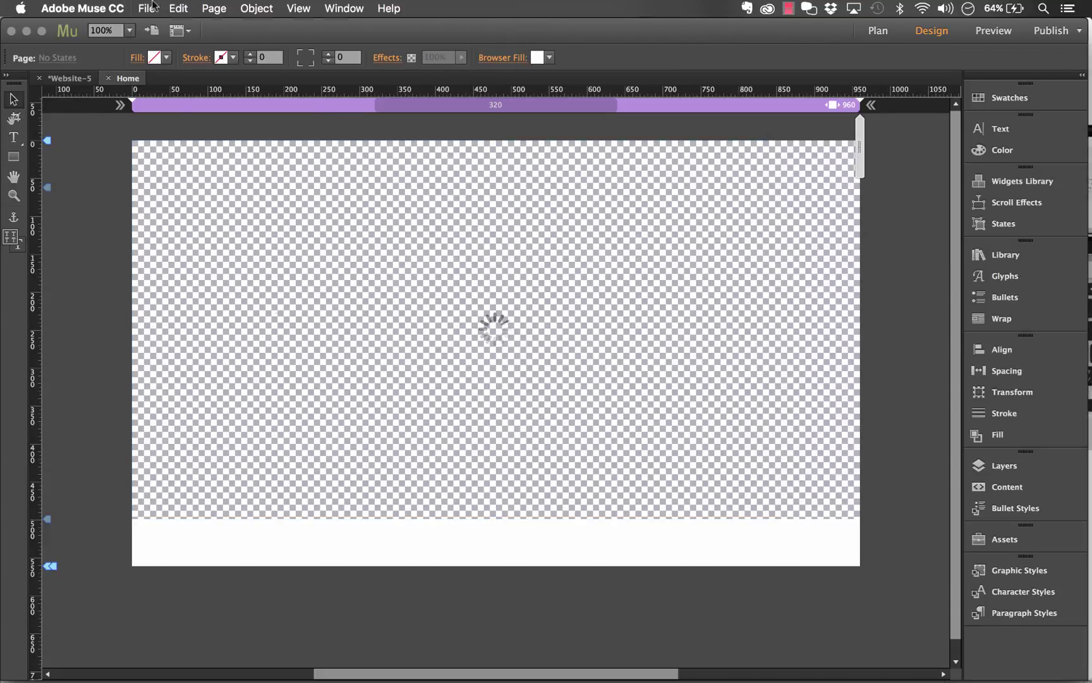
pyautogui.click(153, 7)
pyautogui.click(214, 249)
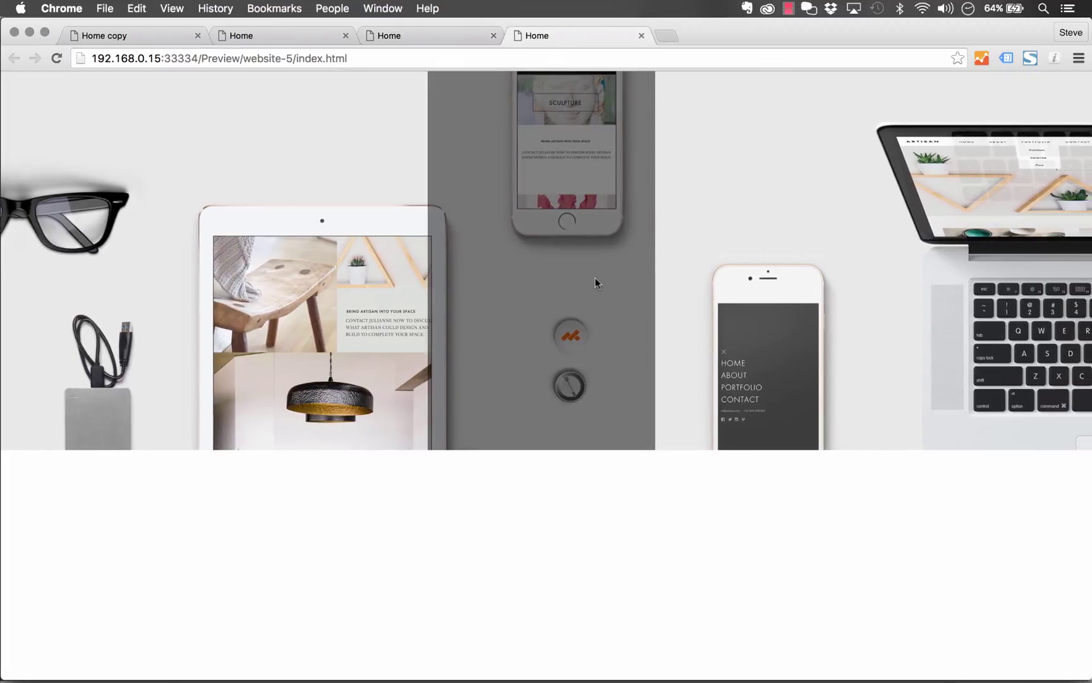
# Step: Back in Muse, return the caption Panel Offset to 10% and switch to Chrome
pyautogui.click(299, 665)
pyautogui.click(682, 410)
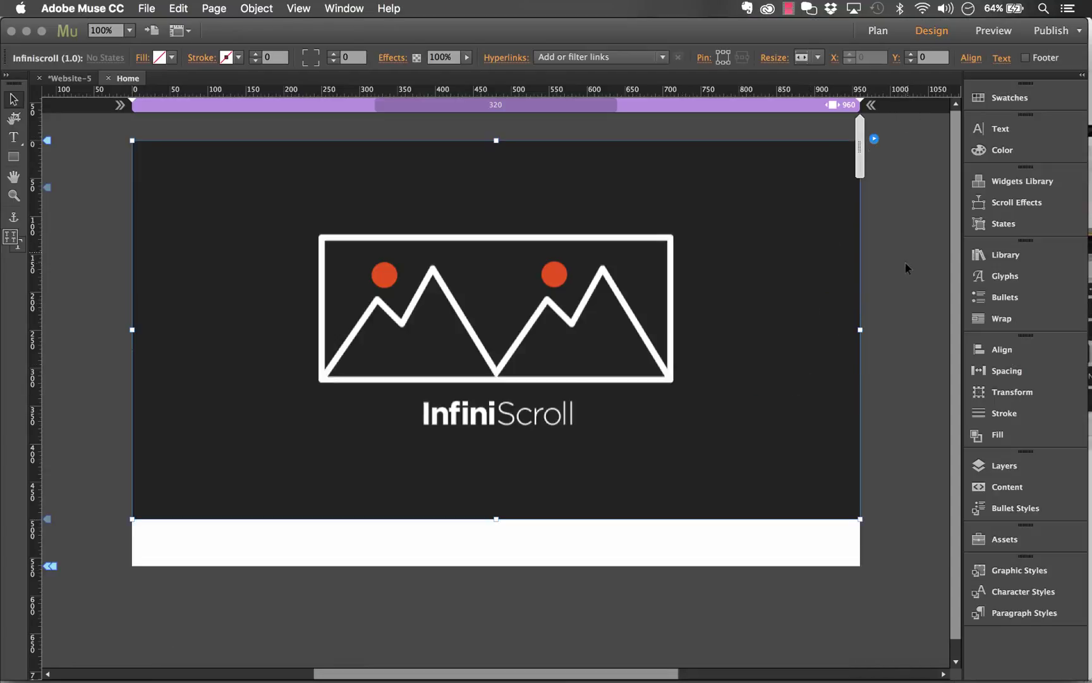
pyautogui.click(875, 140)
pyautogui.click(885, 297)
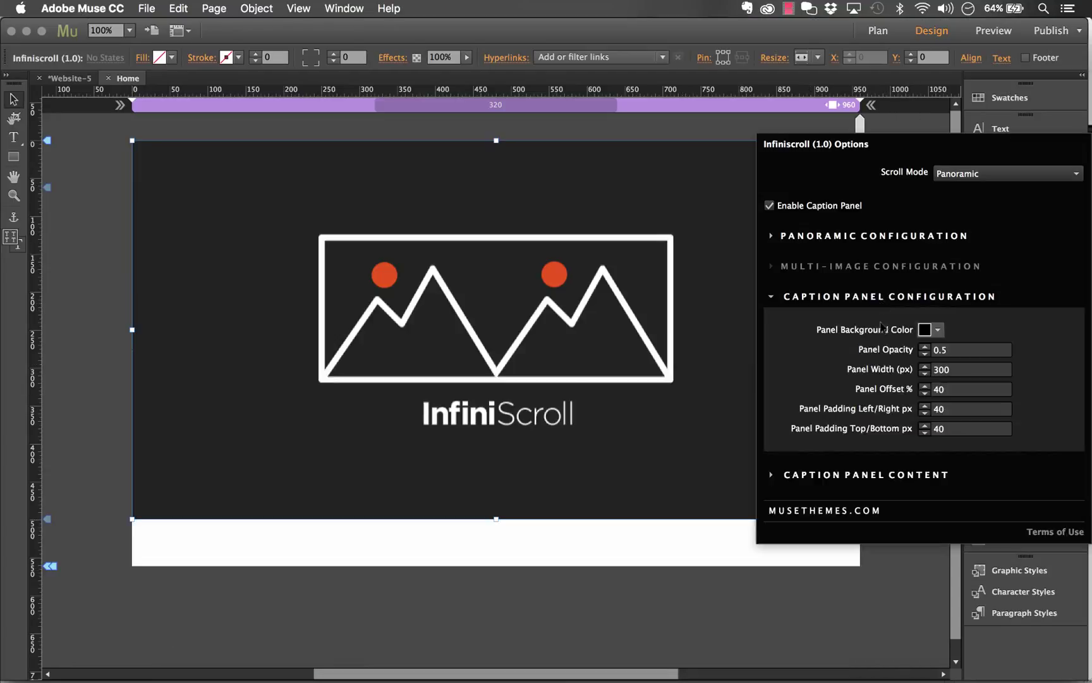
pyautogui.click(962, 388)
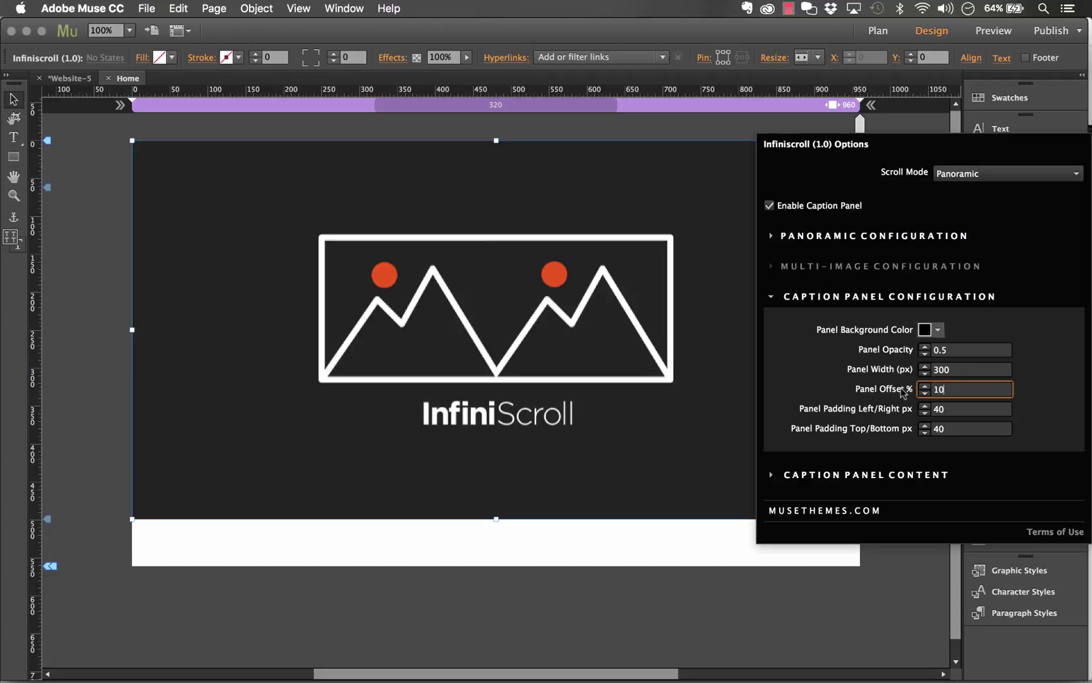
pyautogui.press('Return')
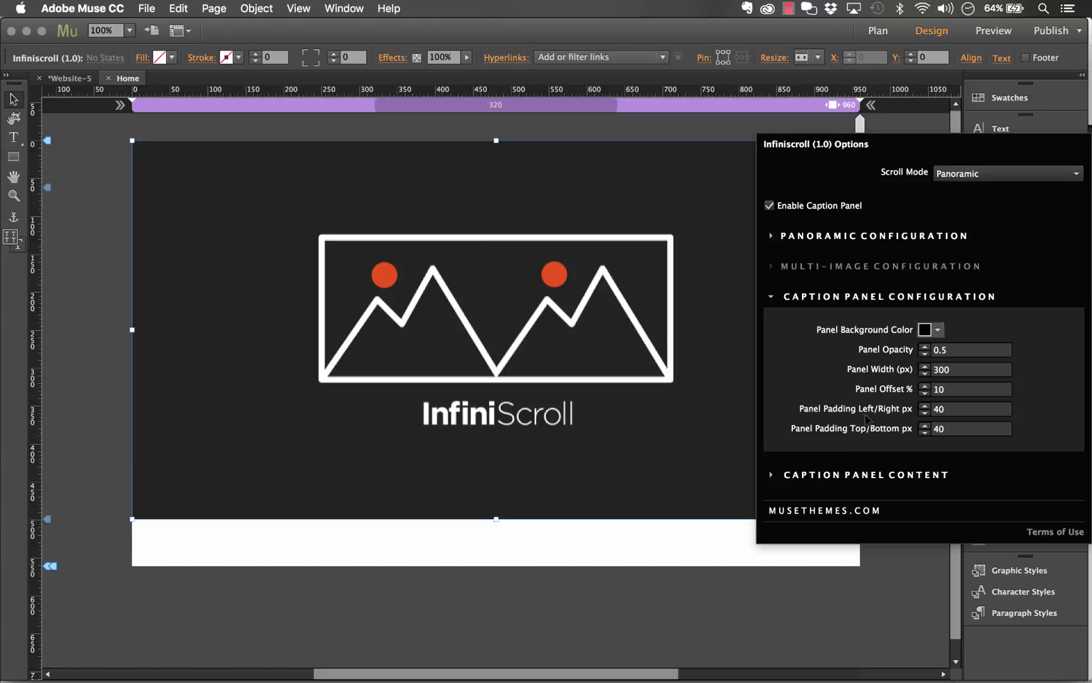
pyautogui.click(227, 658)
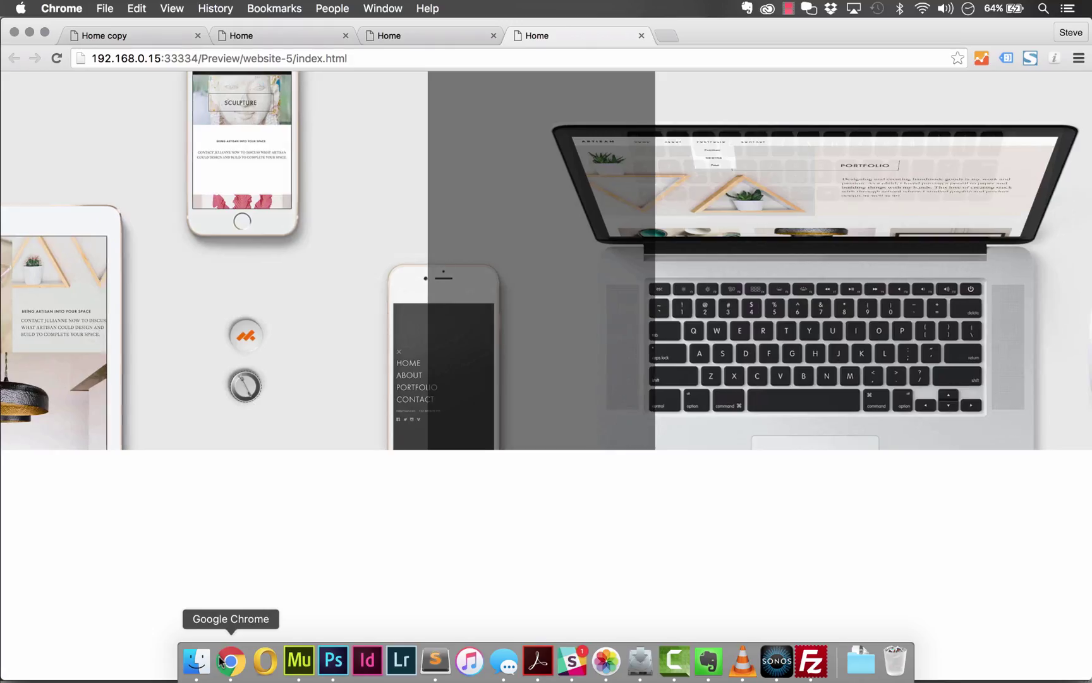
# Step: View the demo.muse-themes.com InfiniScroll page with its Web Design caption, then return to Muse
pyautogui.click(158, 36)
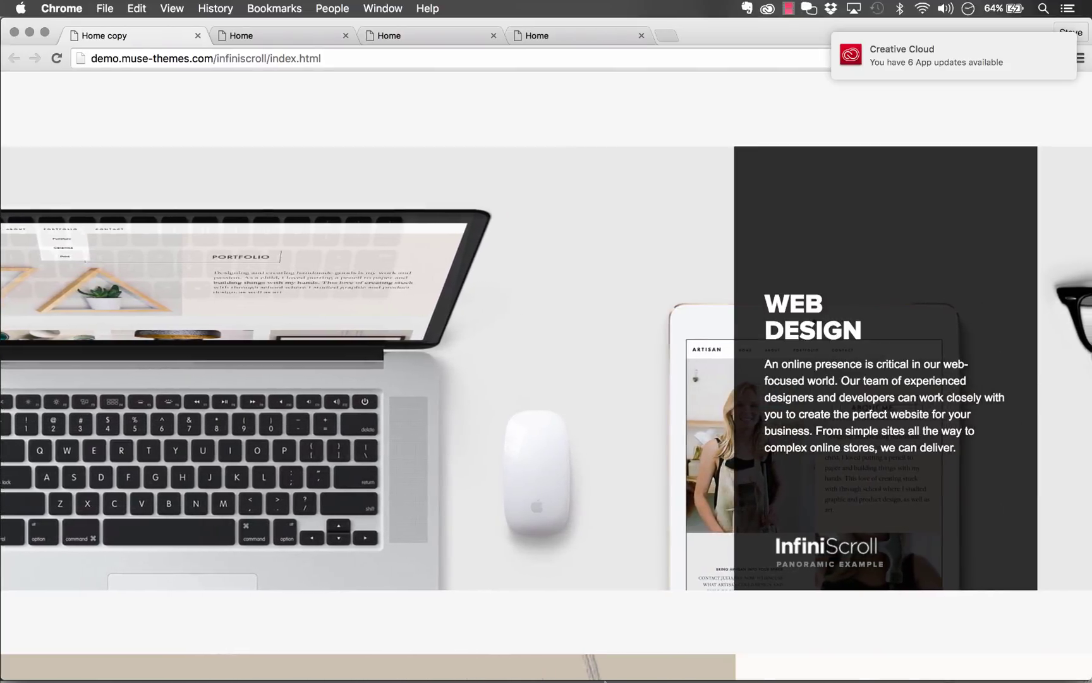
pyautogui.moveTo(371, 676)
pyautogui.click(299, 661)
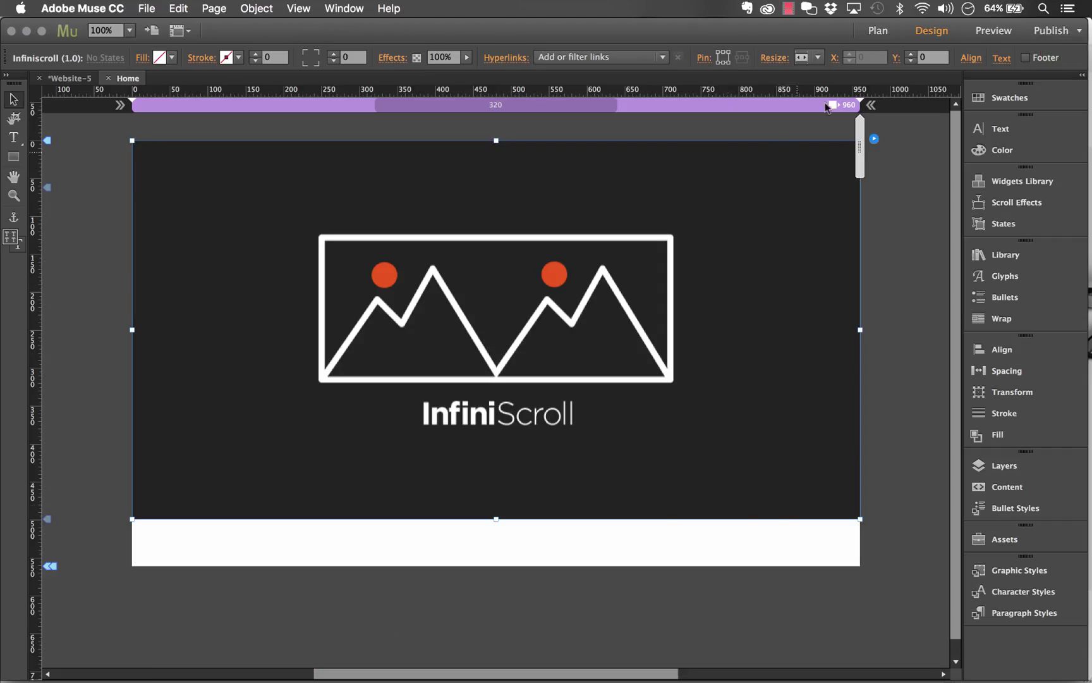
# Step: Enable the caption title with the text 'MuseThemes' and turn on the caption description
pyautogui.click(875, 137)
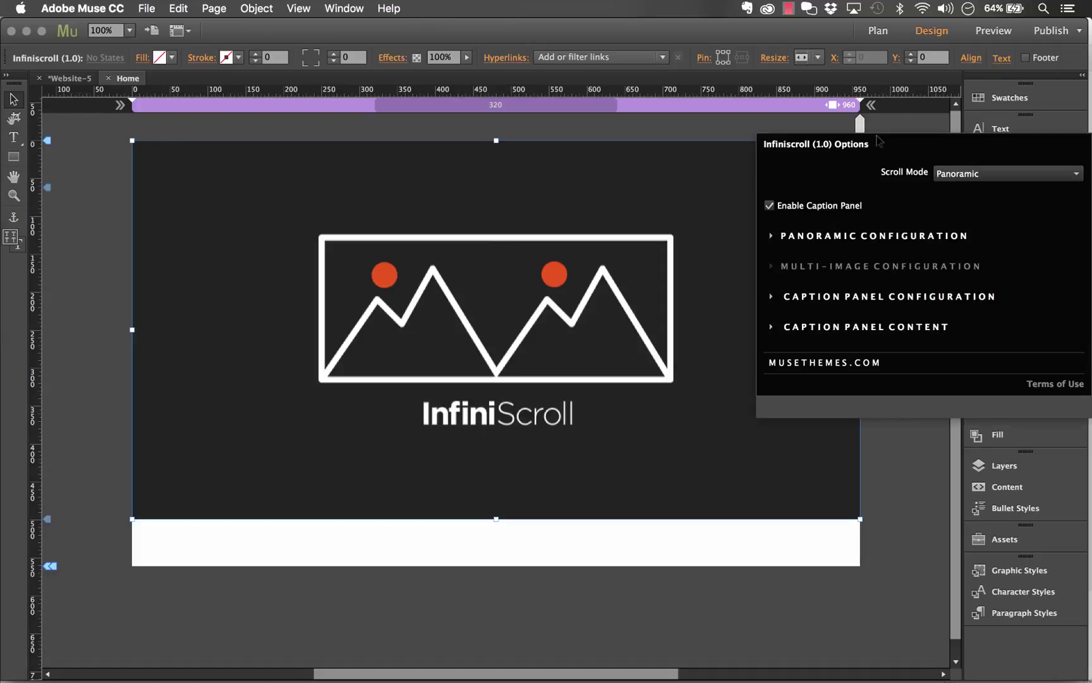
pyautogui.click(800, 297)
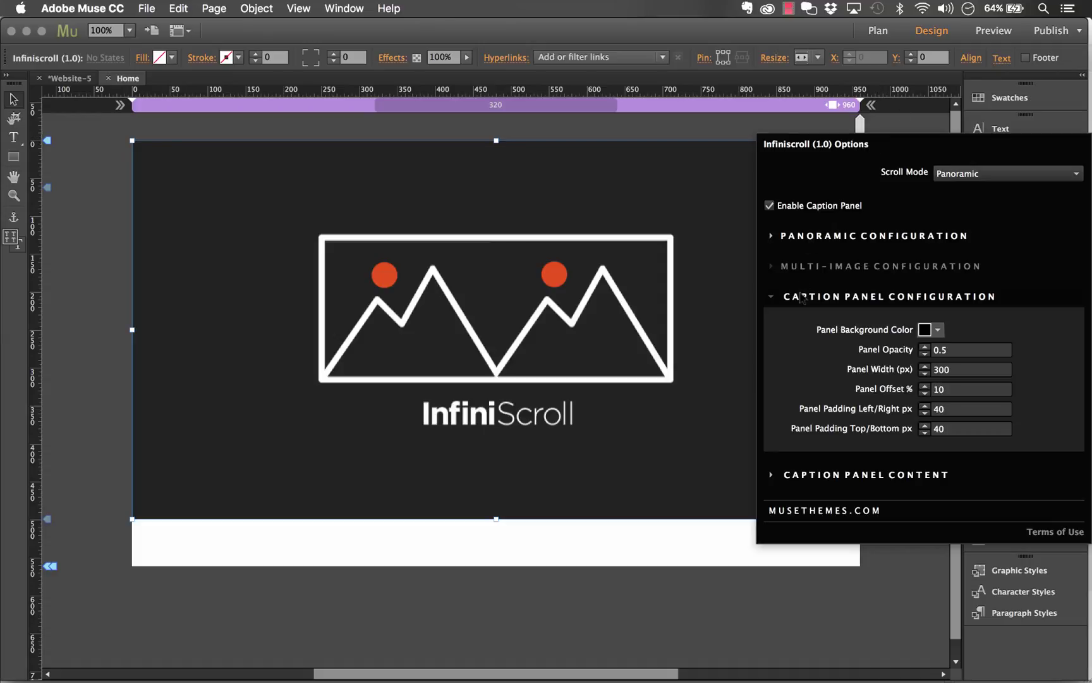
pyautogui.click(883, 296)
pyautogui.click(839, 326)
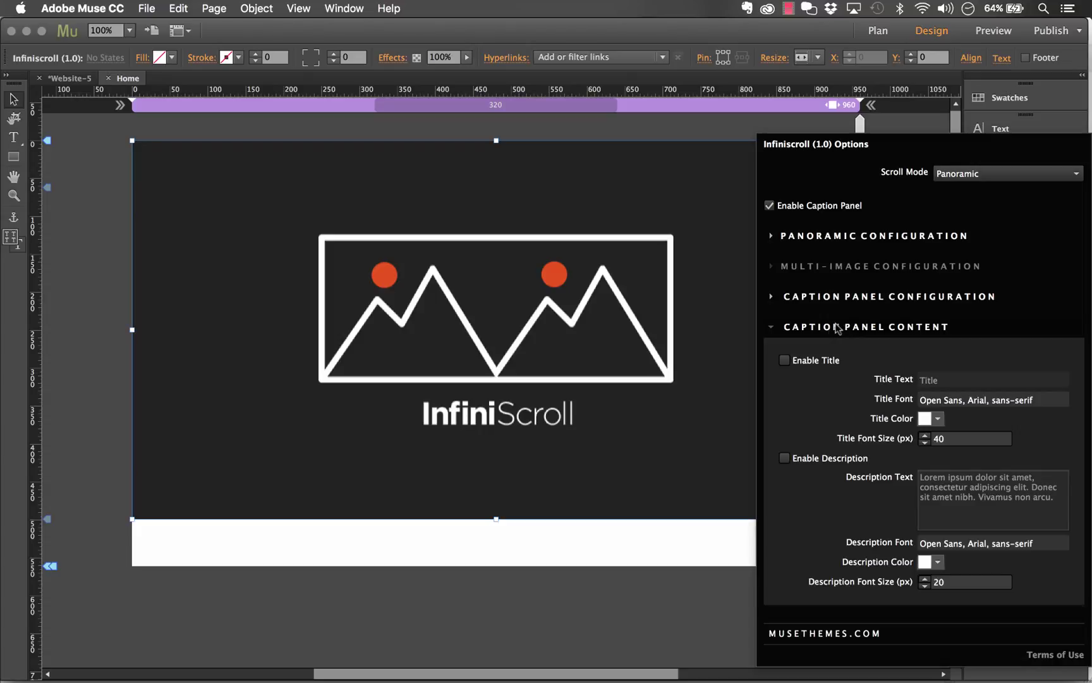
pyautogui.click(784, 361)
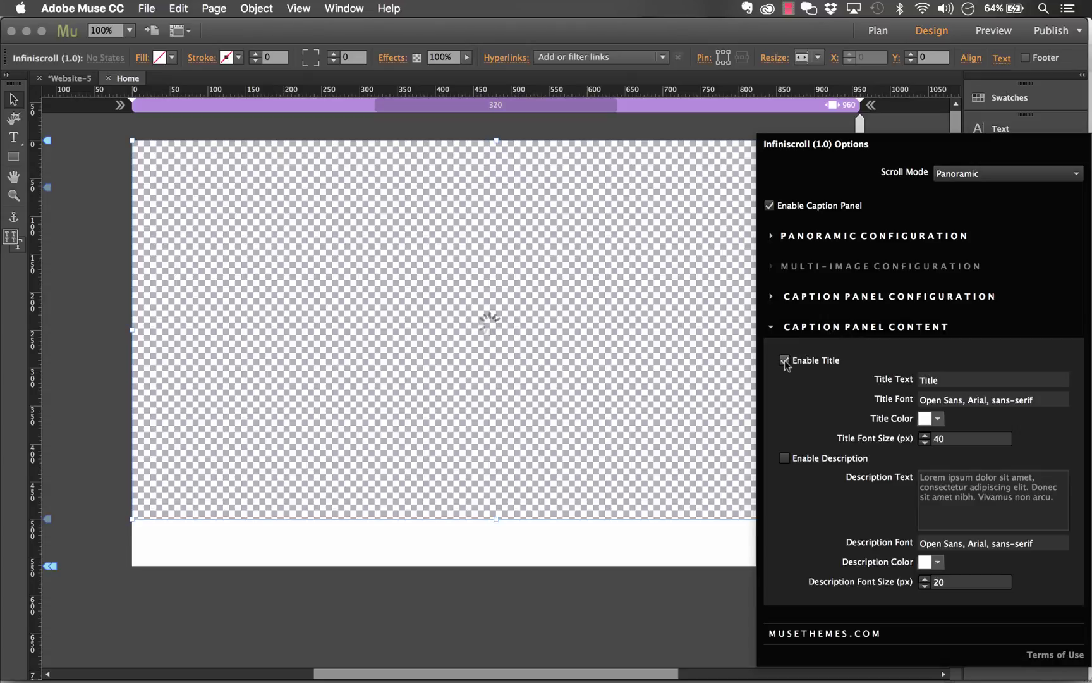
pyautogui.press('Tab')
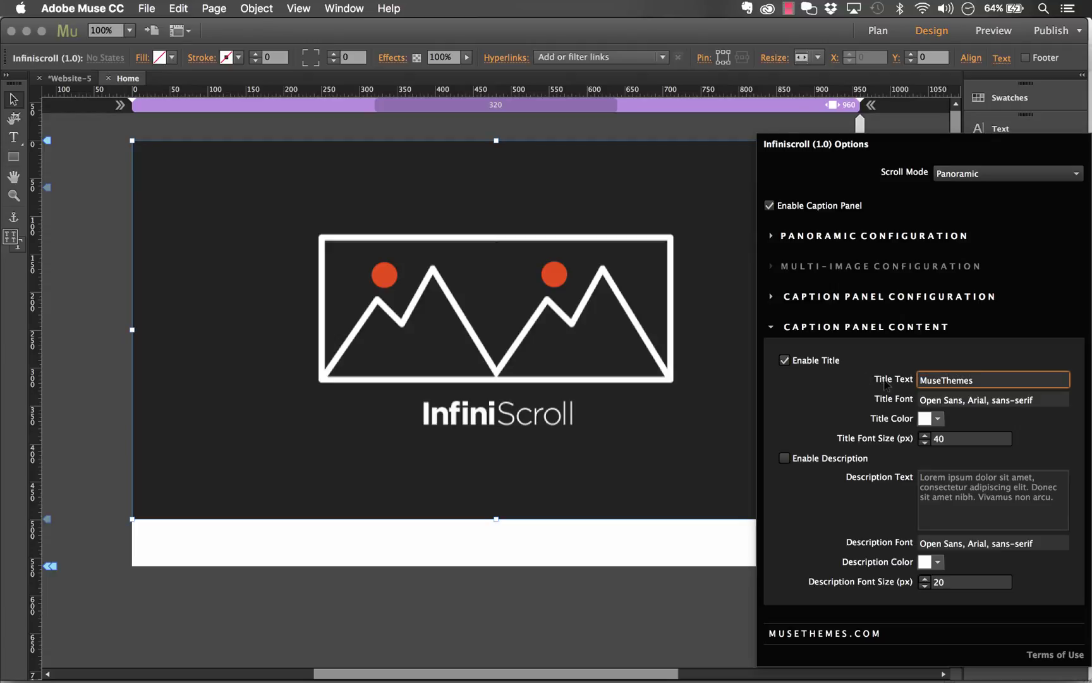
pyautogui.press('Tab')
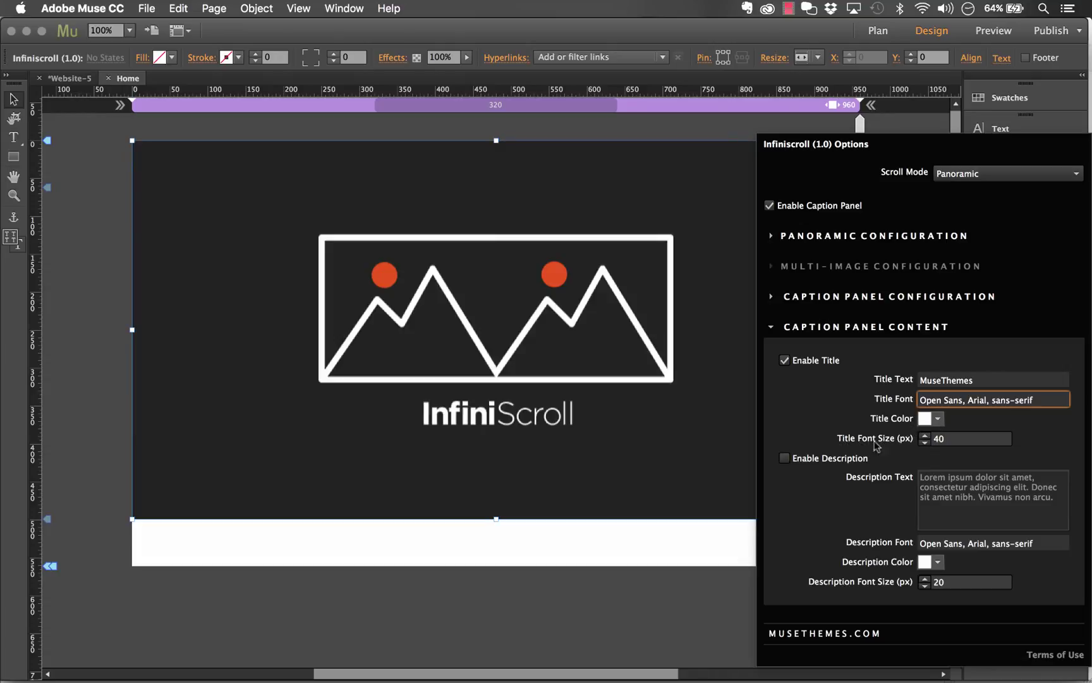
pyautogui.click(786, 458)
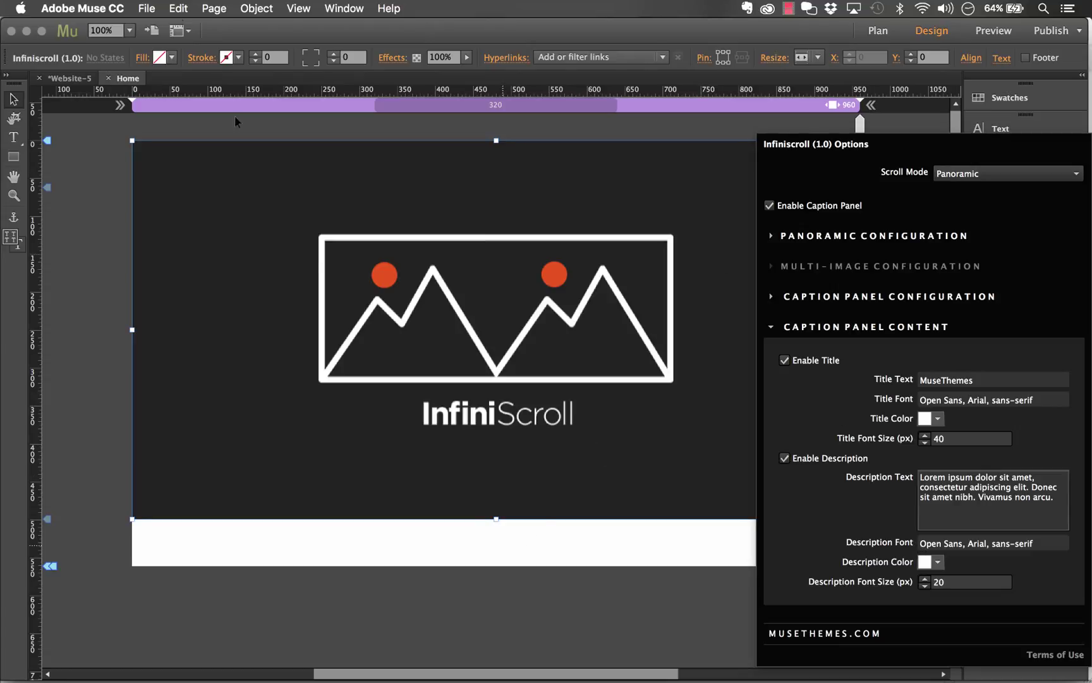
# Step: Close the widget options and preview the page in the browser
pyautogui.press('Escape')
pyautogui.click(147, 8)
pyautogui.click(222, 250)
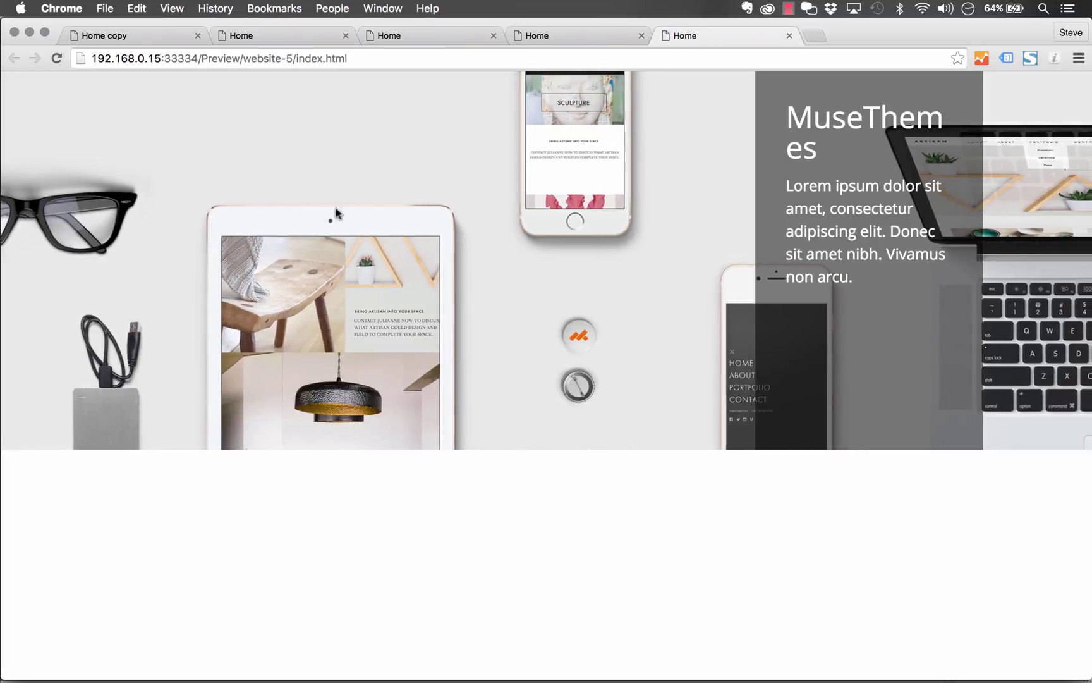
# Step: Test selecting the MuseThemes caption title in the Chrome preview, then return to Muse
pyautogui.doubleClick(792, 121)
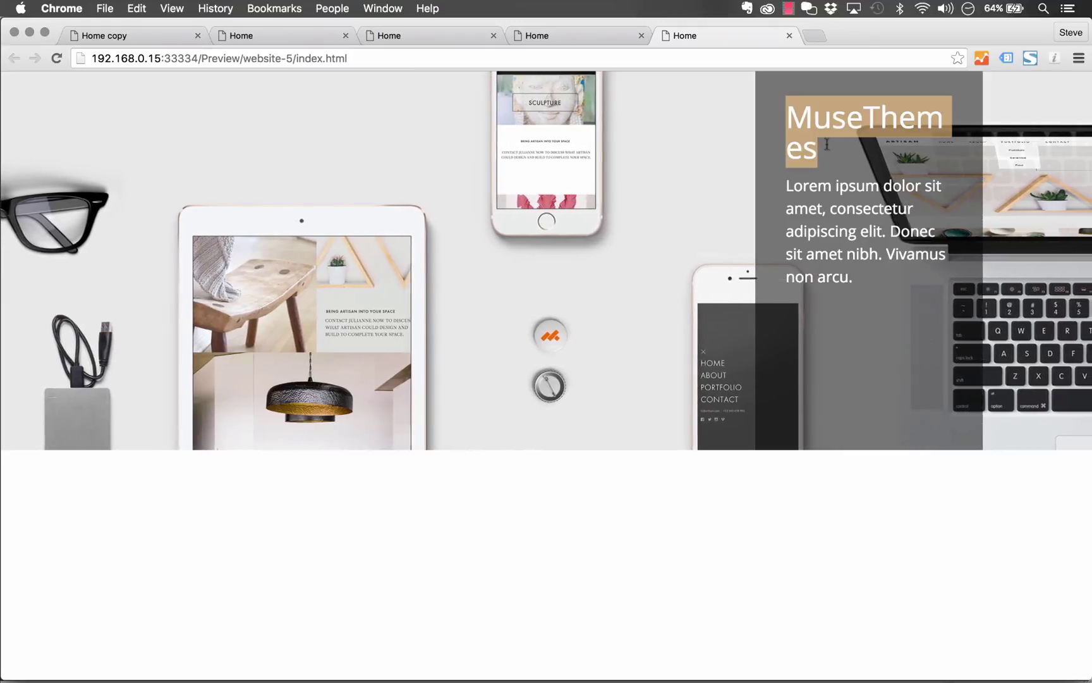
pyautogui.click(826, 144)
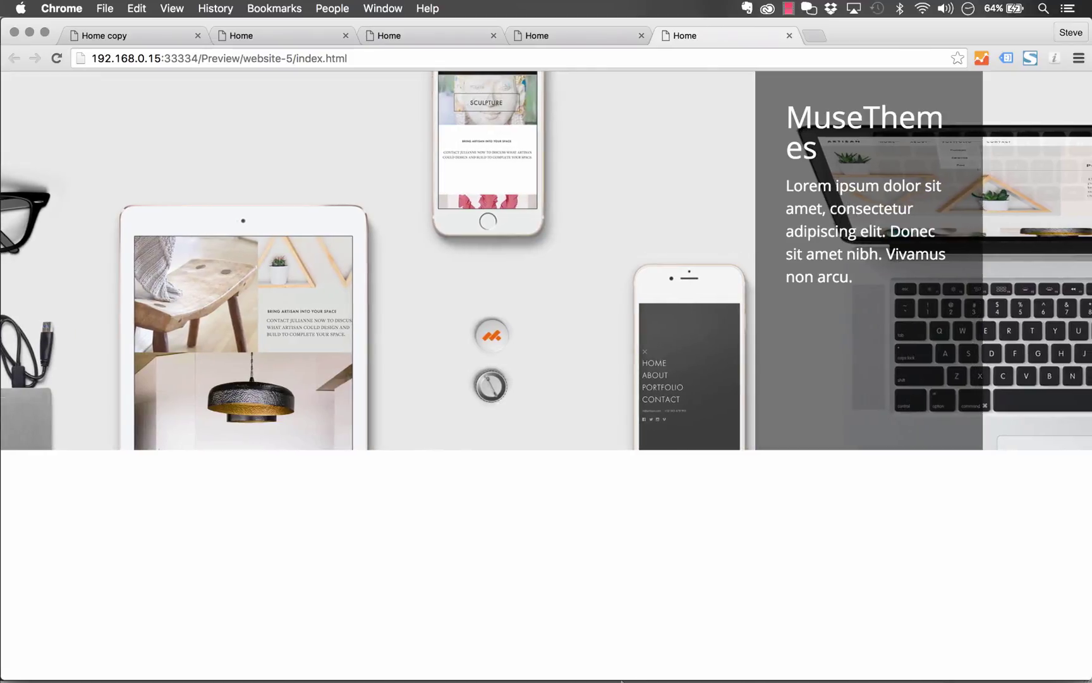
pyautogui.moveTo(604, 661)
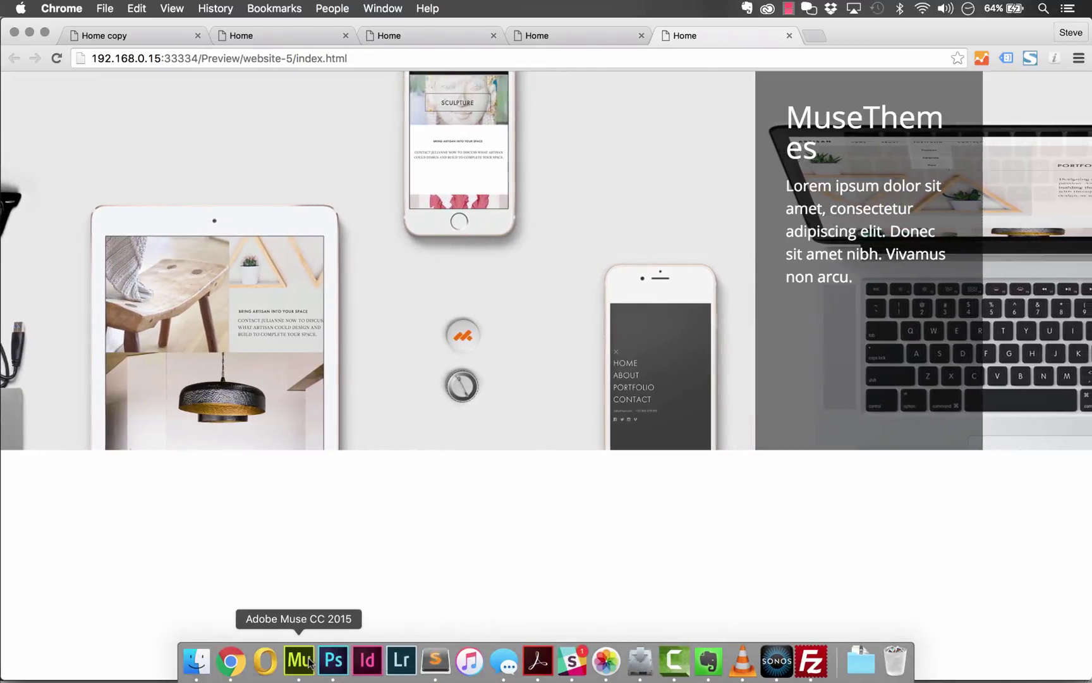
pyautogui.click(299, 660)
# Step: Disable the widget's caption panel and move its top edge down to Y 85
pyautogui.click(875, 139)
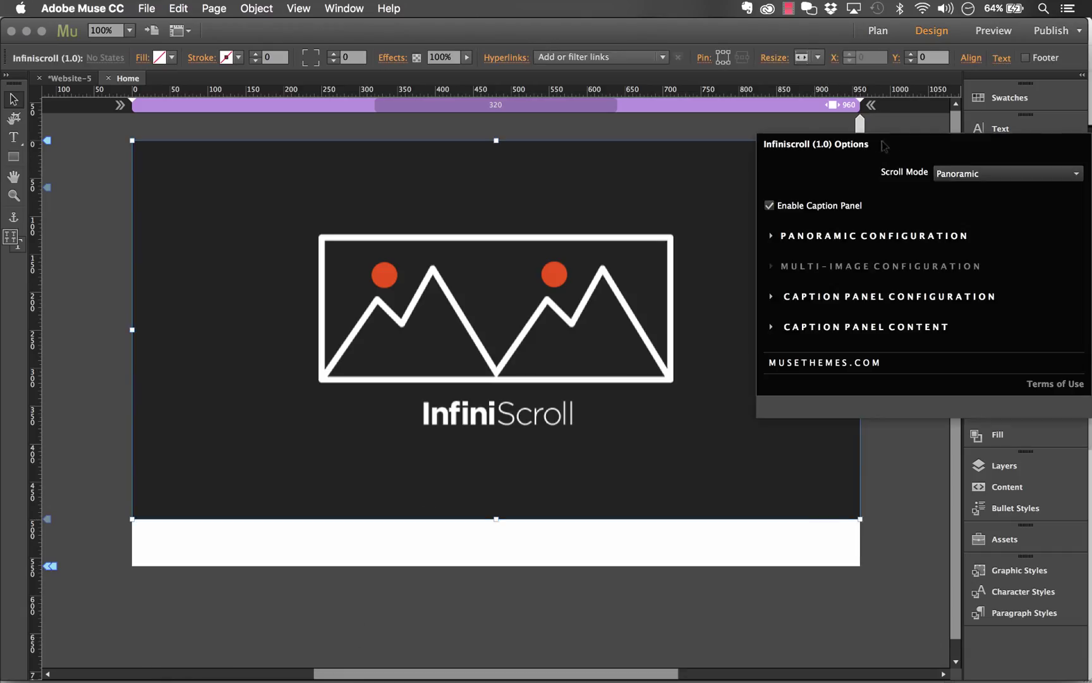
pyautogui.click(789, 210)
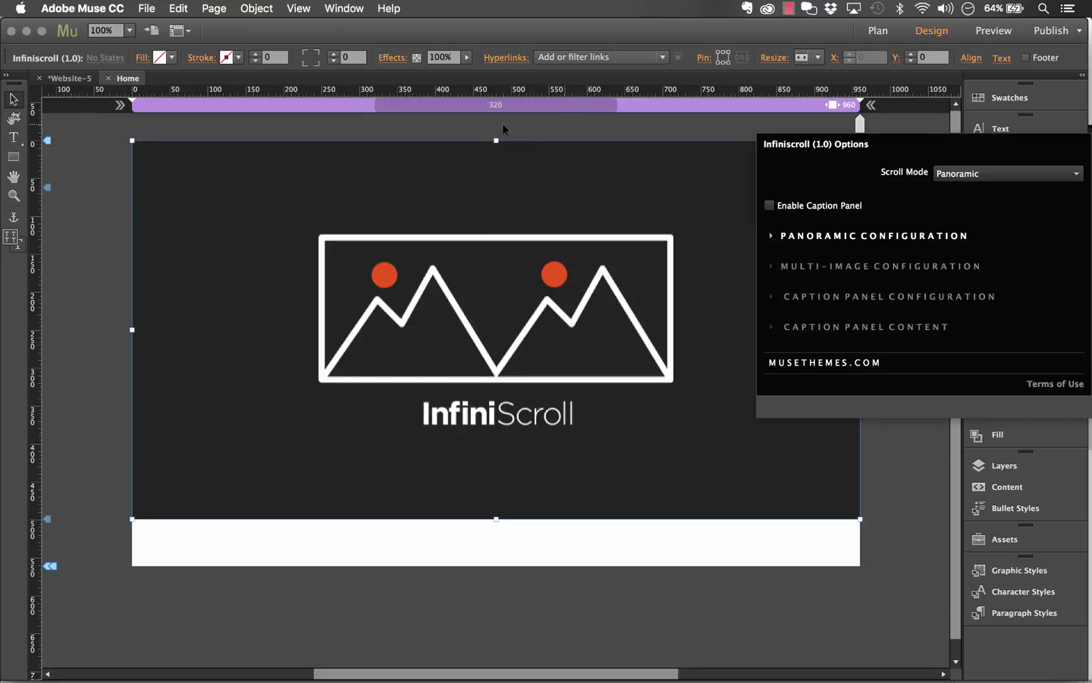
pyautogui.click(504, 129)
pyautogui.click(500, 143)
pyautogui.moveTo(493, 142); pyautogui.dragTo(490, 205)
pyautogui.click(473, 172)
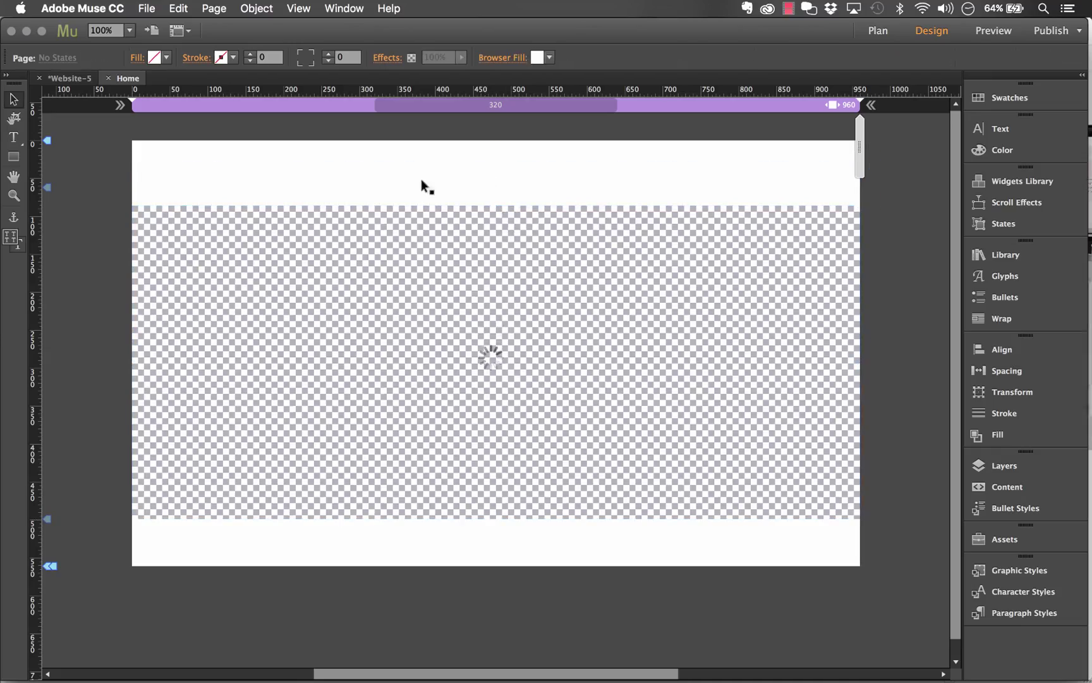
# Step: Draw a black rectangle at 50% opacity over the panorama's left part, then draw a text frame inside it
pyautogui.press('m')
pyautogui.moveTo(212, 205); pyautogui.dragTo(449, 520)
pyautogui.click(166, 58)
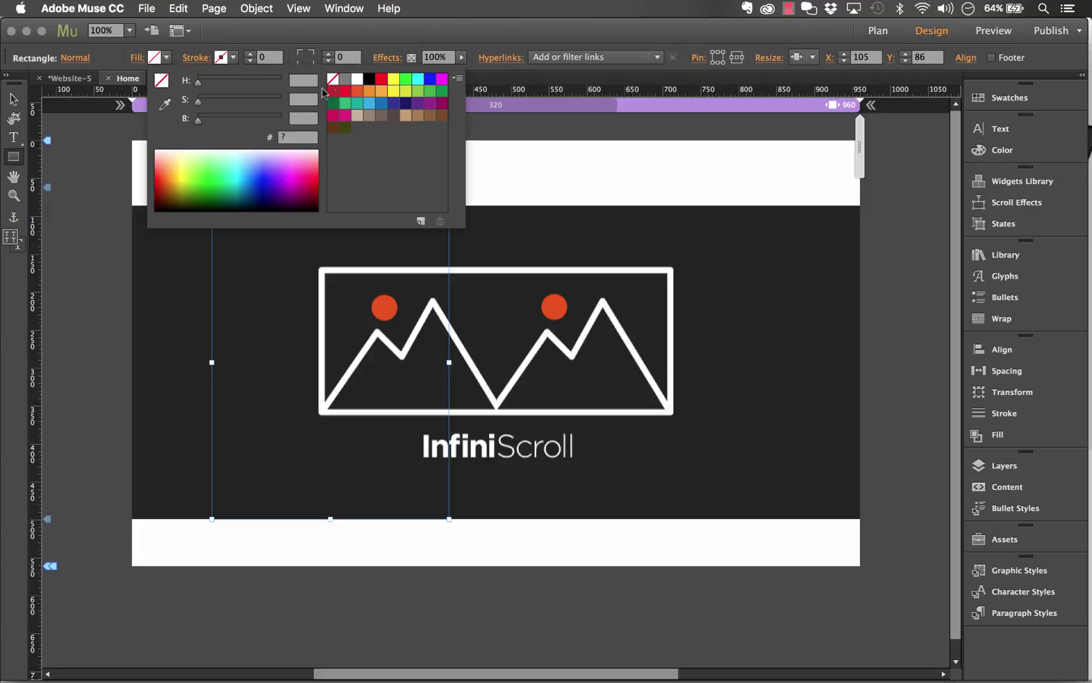
pyautogui.click(369, 79)
pyautogui.click(461, 57)
pyautogui.moveTo(463, 70); pyautogui.dragTo(430, 74)
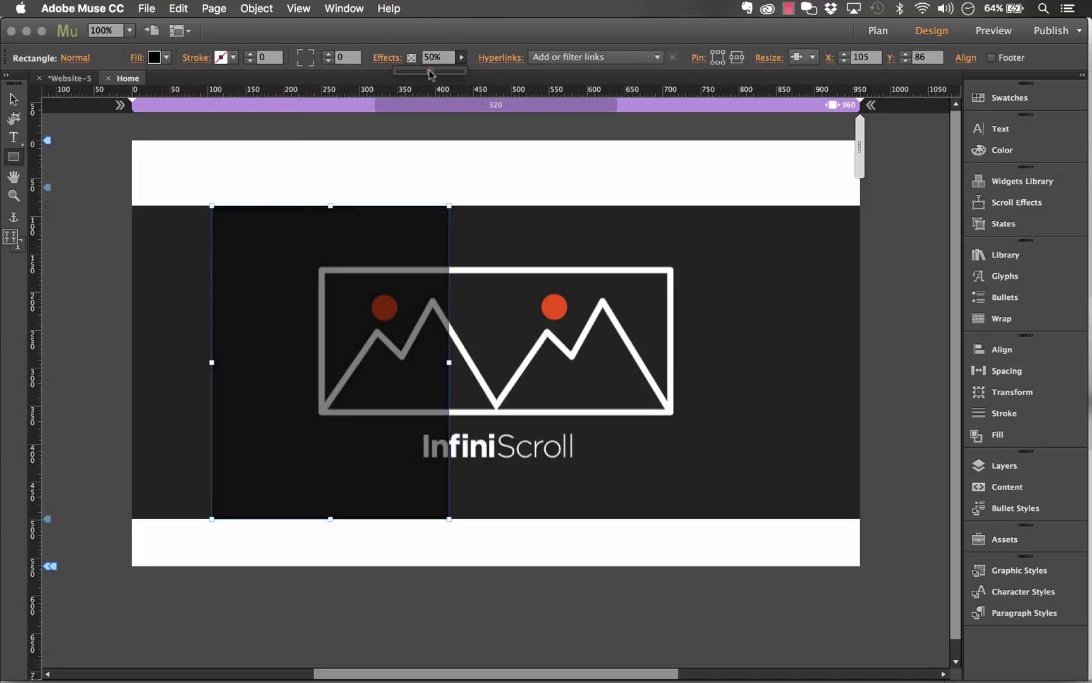
pyautogui.click(13, 137)
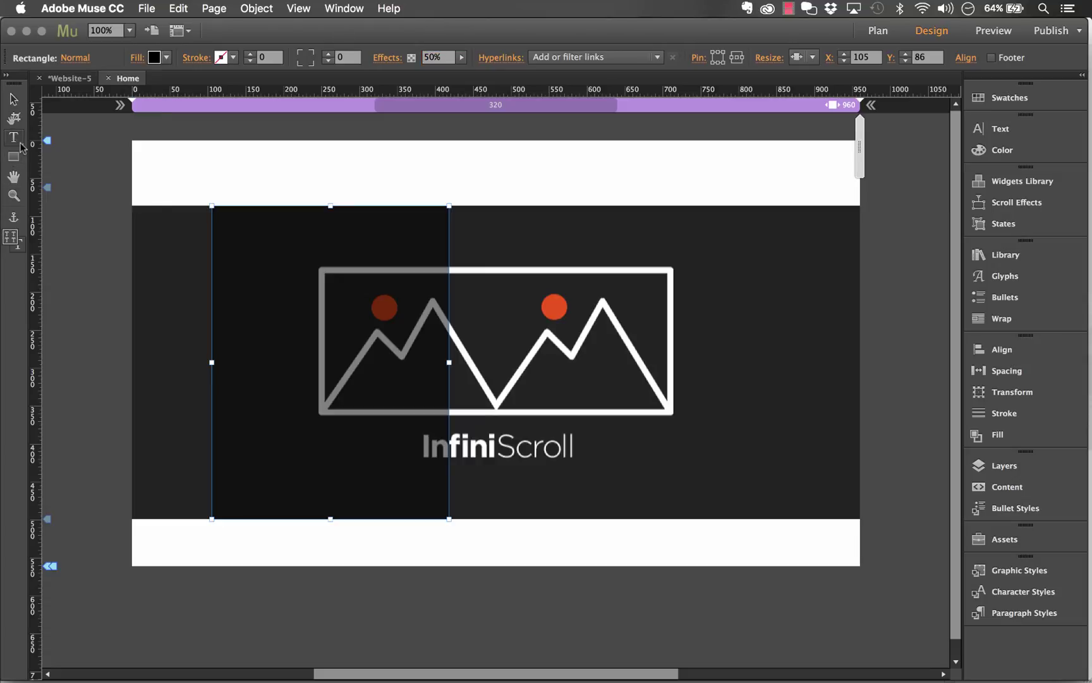
pyautogui.moveTo(247, 269); pyautogui.dragTo(407, 319)
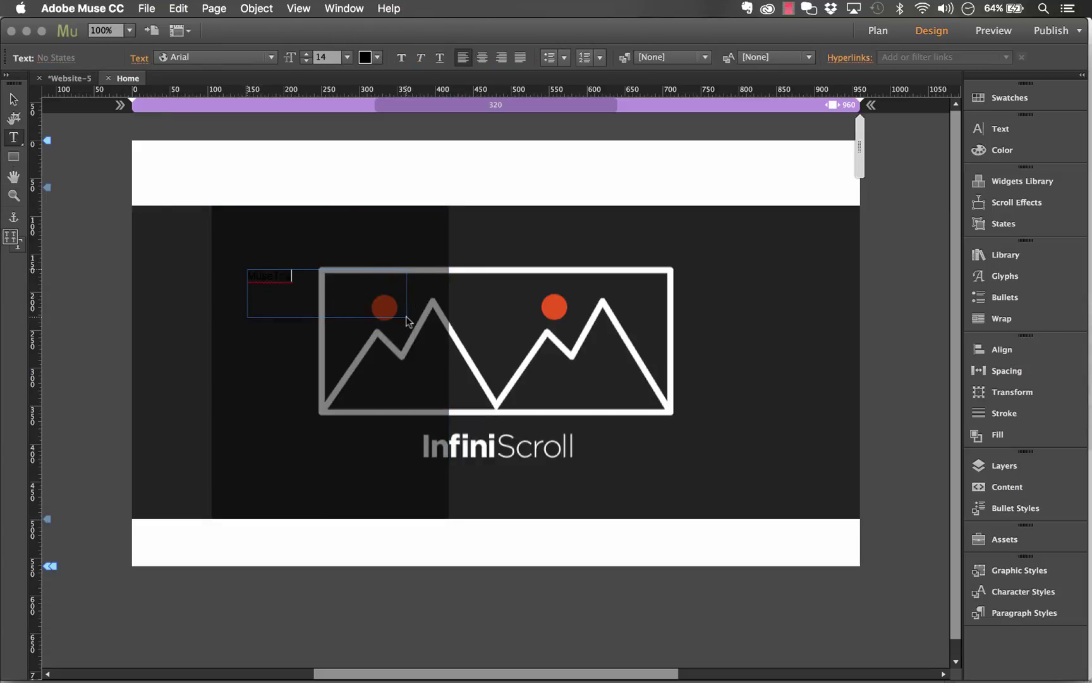
# Step: Style the MuseThemes text white, Proxima Nova Black, size 33
pyautogui.press('super+a')
pyautogui.click(377, 57)
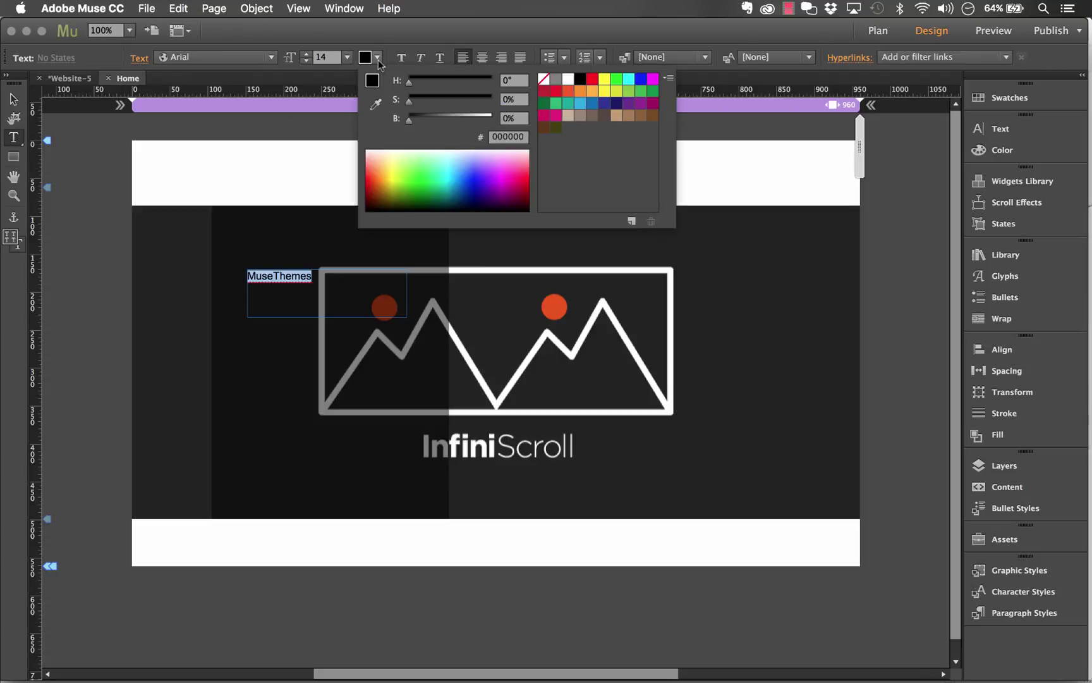
pyautogui.click(241, 62)
pyautogui.click(249, 57)
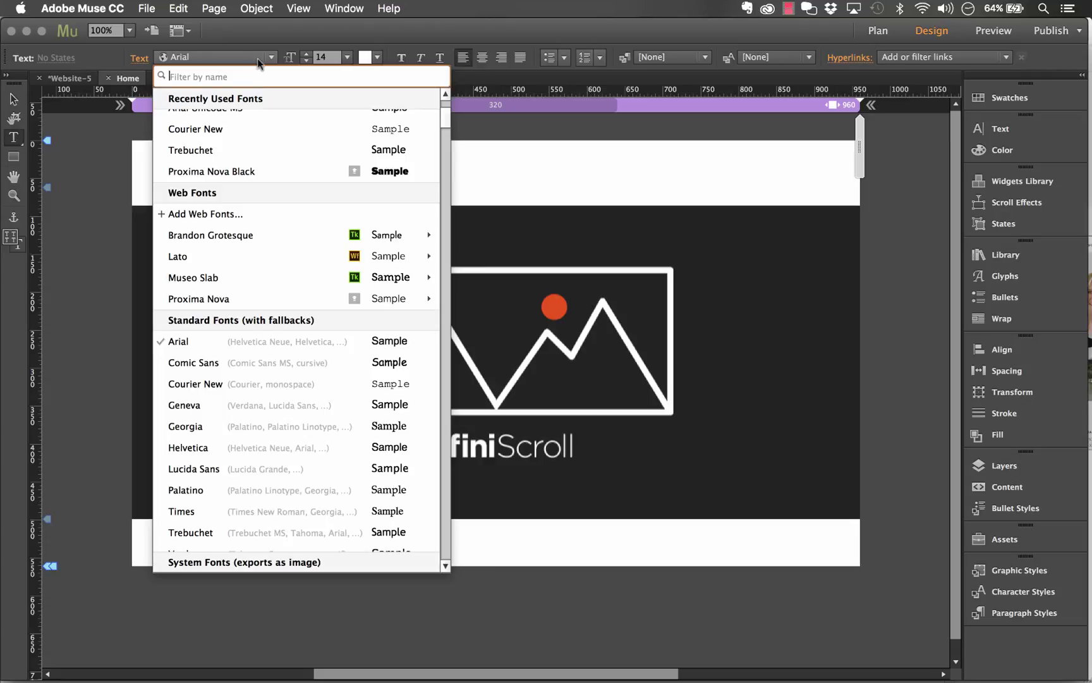
pyautogui.click(219, 171)
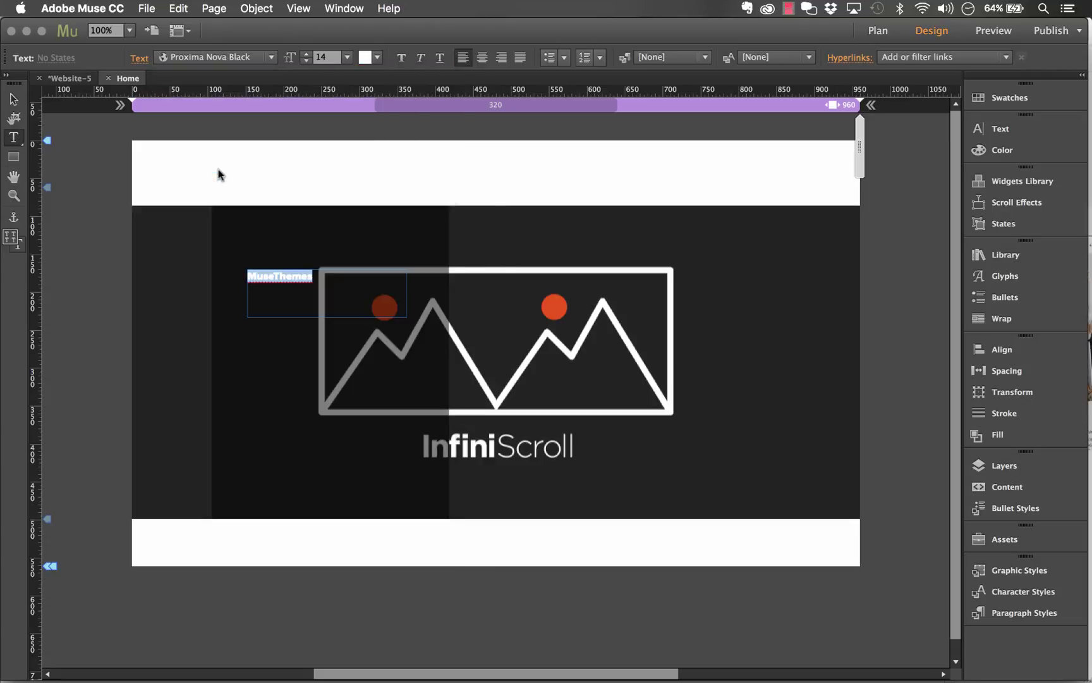
pyautogui.click(306, 55)
pyautogui.click(306, 56)
pyautogui.click(306, 56)
pyautogui.click(306, 55)
pyautogui.click(306, 55)
pyautogui.click(306, 55)
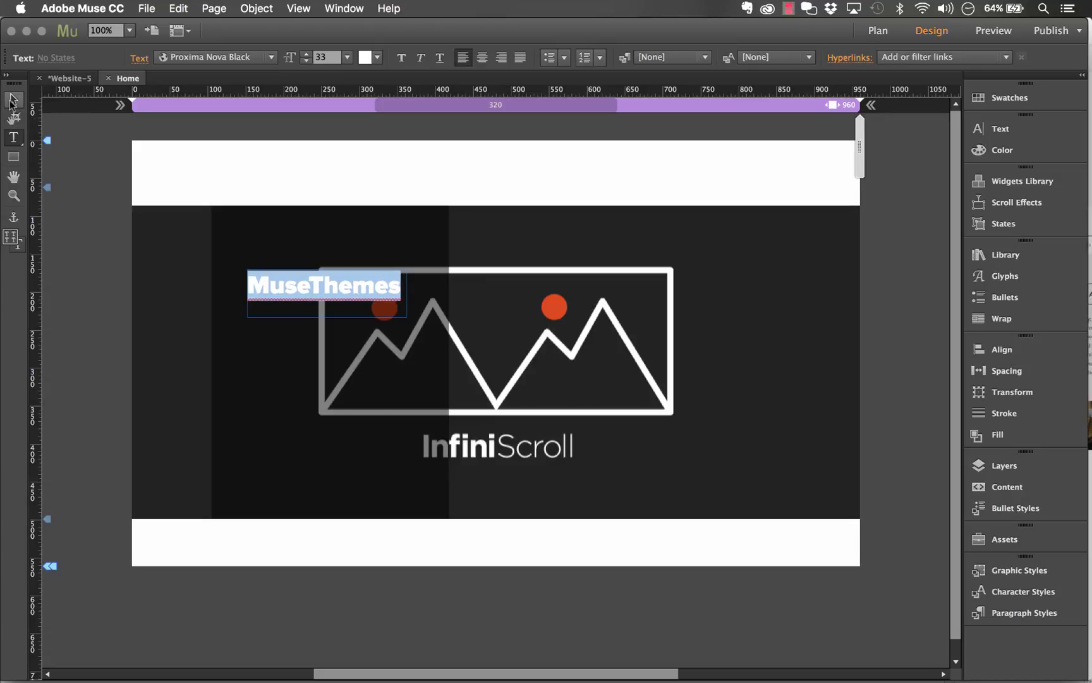
# Step: Deselect the text frame and begin a browser preview from the File menu
pyautogui.click(14, 99)
pyautogui.click(75, 161)
pyautogui.click(146, 8)
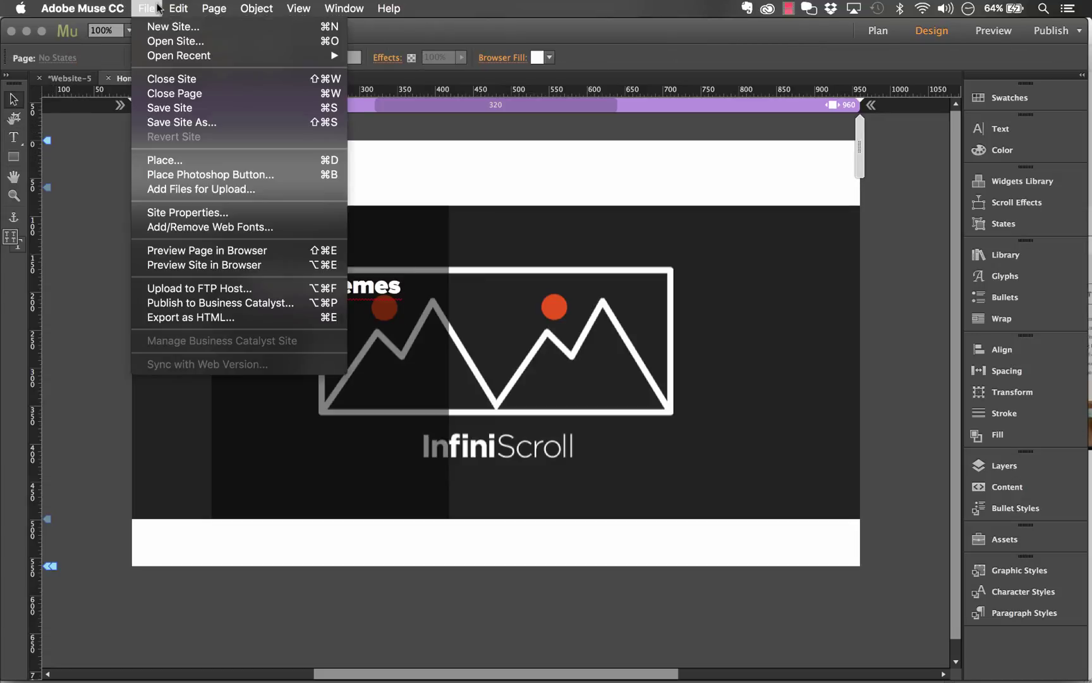
# Step: Preview the white MuseThemes overlay on the panorama in Chrome, then return to Muse
pyautogui.click(200, 245)
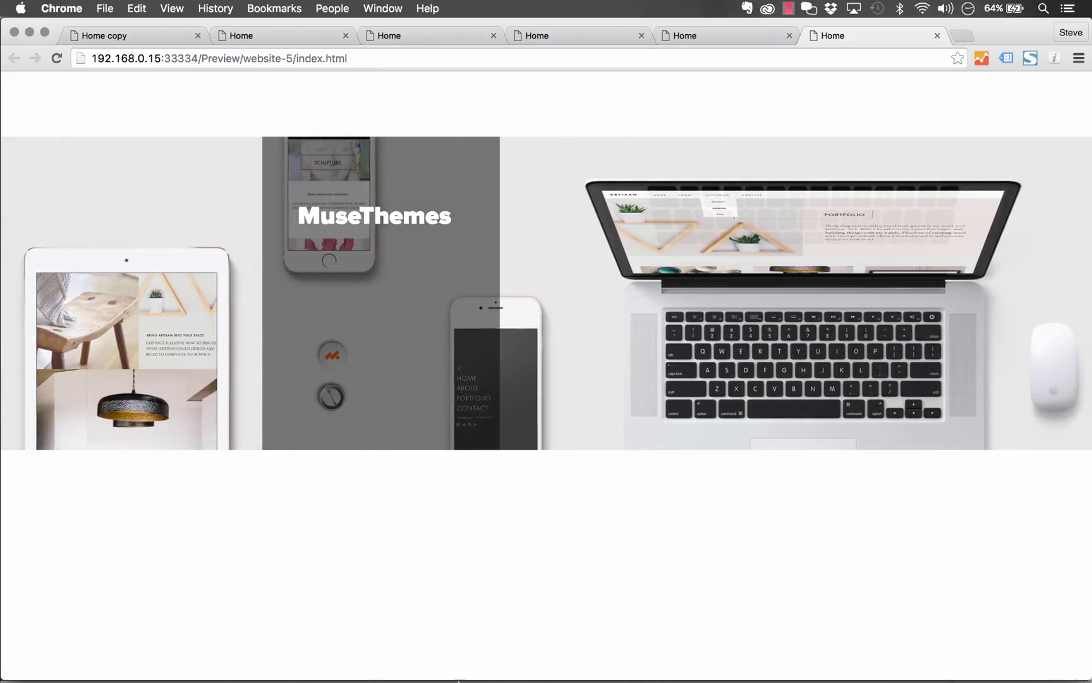
pyautogui.moveTo(459, 681)
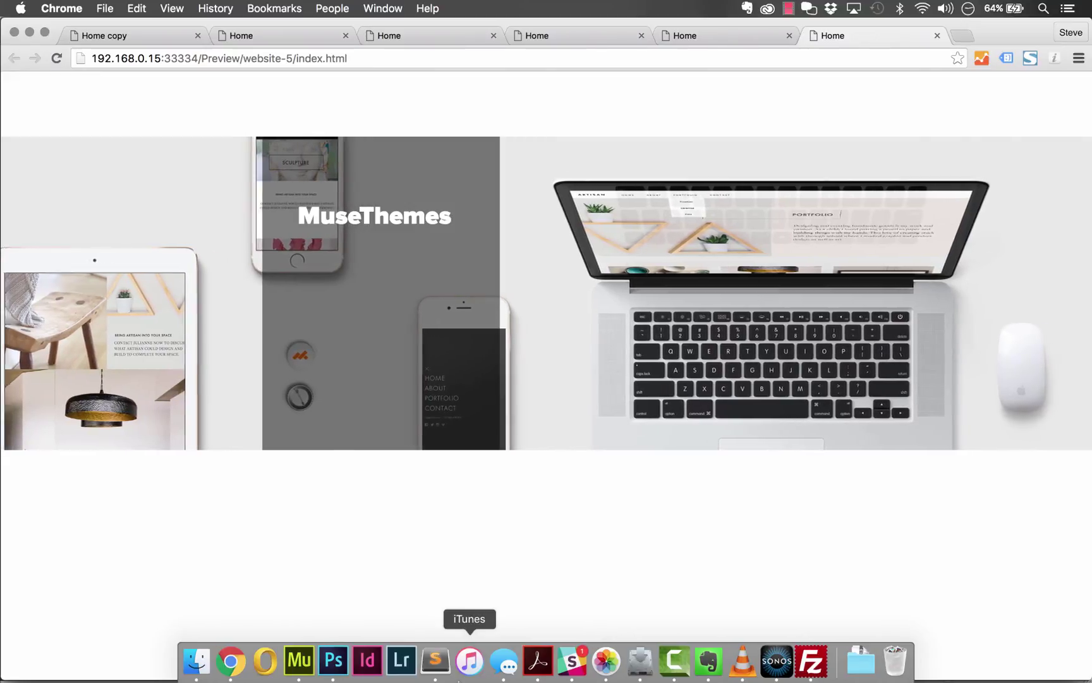
pyautogui.click(300, 660)
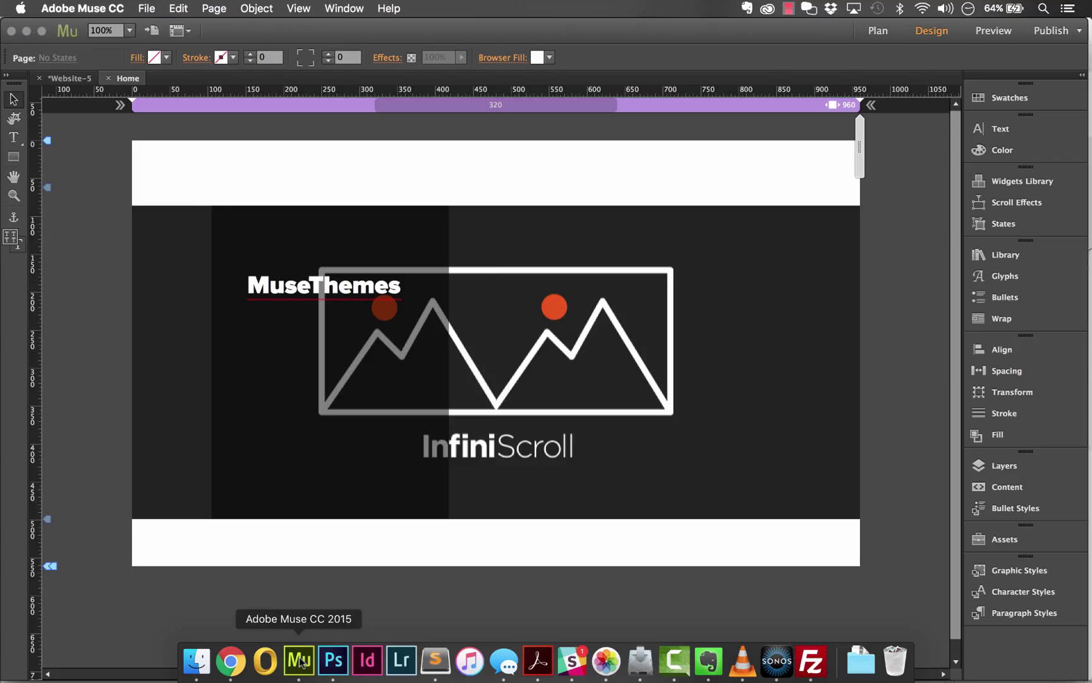